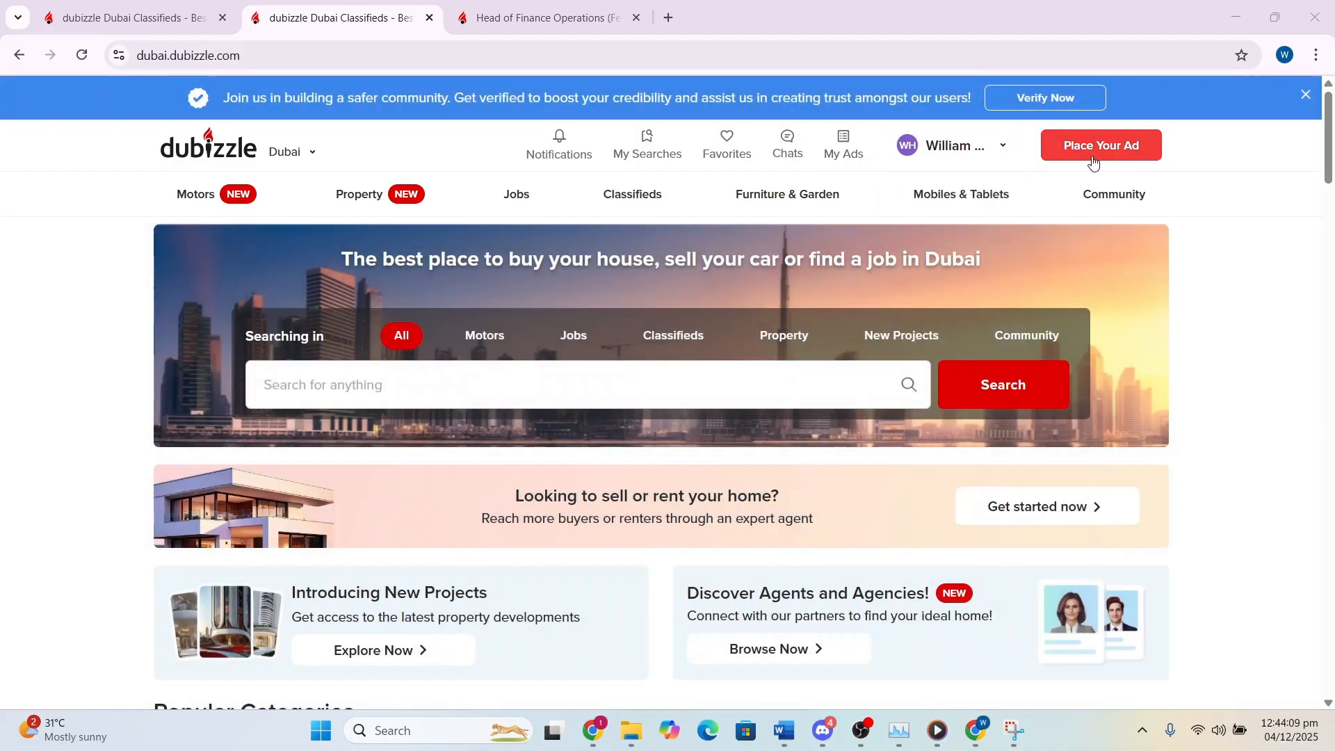
# Start placing a new ad in the Jobs area as someone who wants a job.
pyautogui.click(1092, 161)
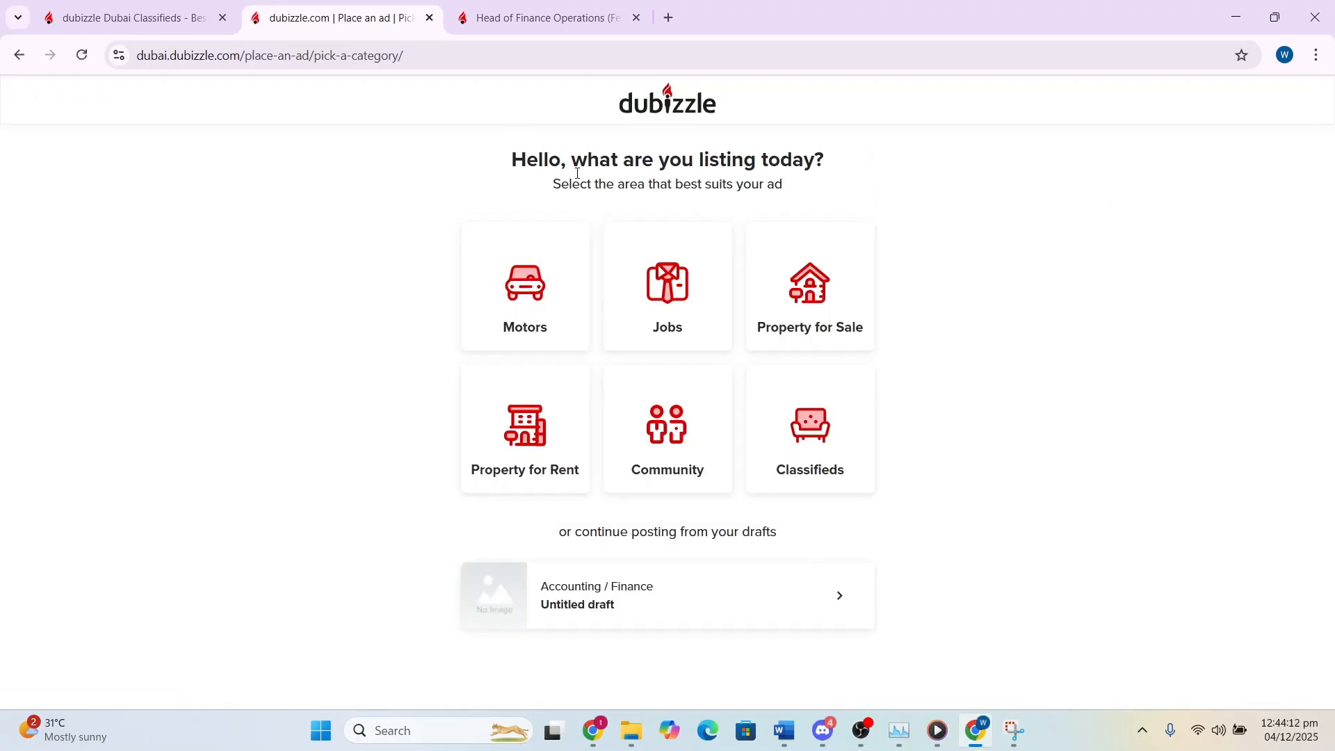
pyautogui.click(653, 319)
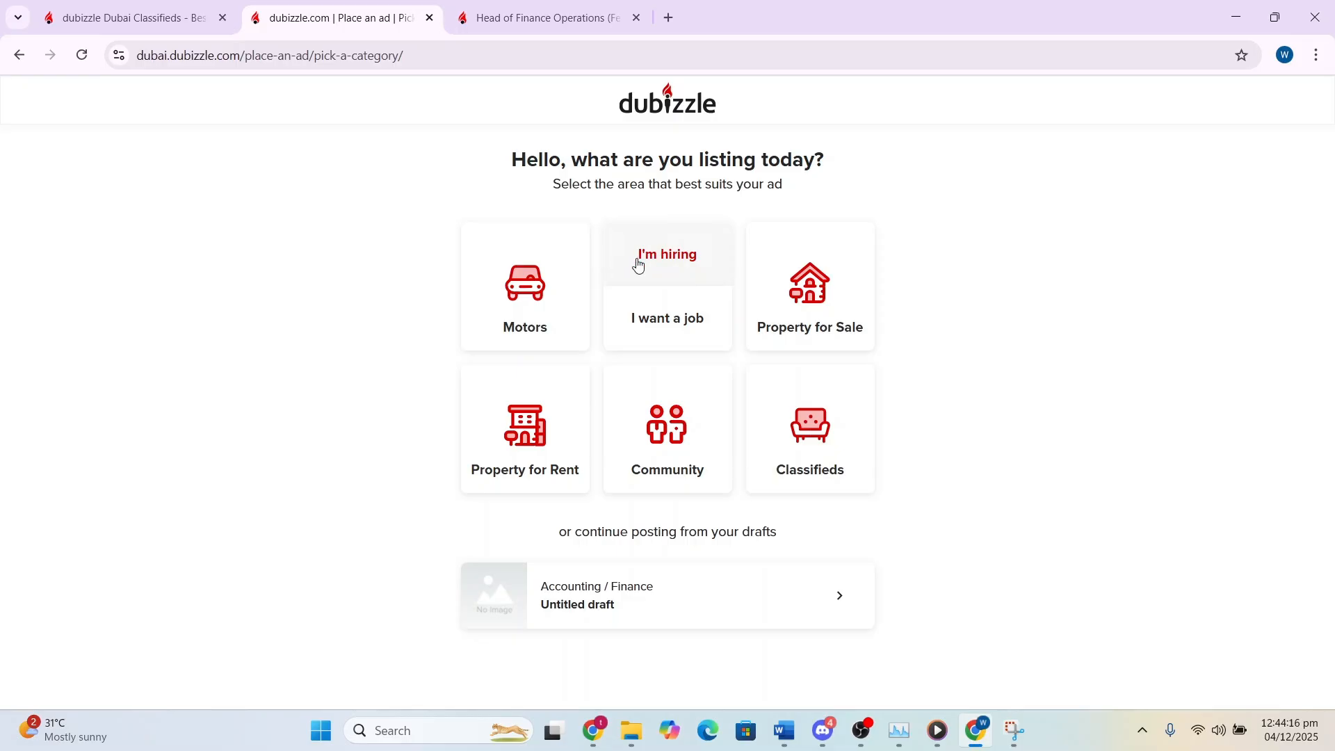
pyautogui.click(675, 319)
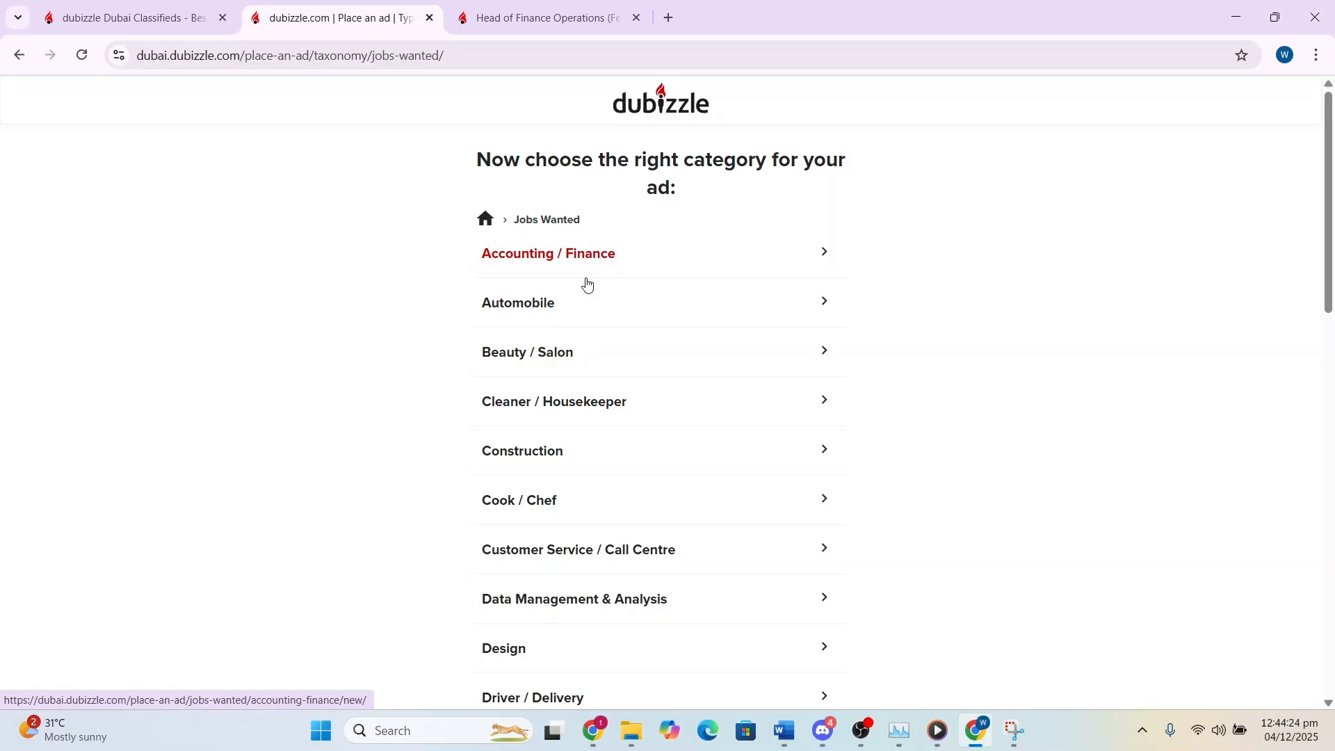
# Look through the Jobs Wanted categories and choose Accounting / Finance for the ad.
pyautogui.scroll(-15, 587, 286)
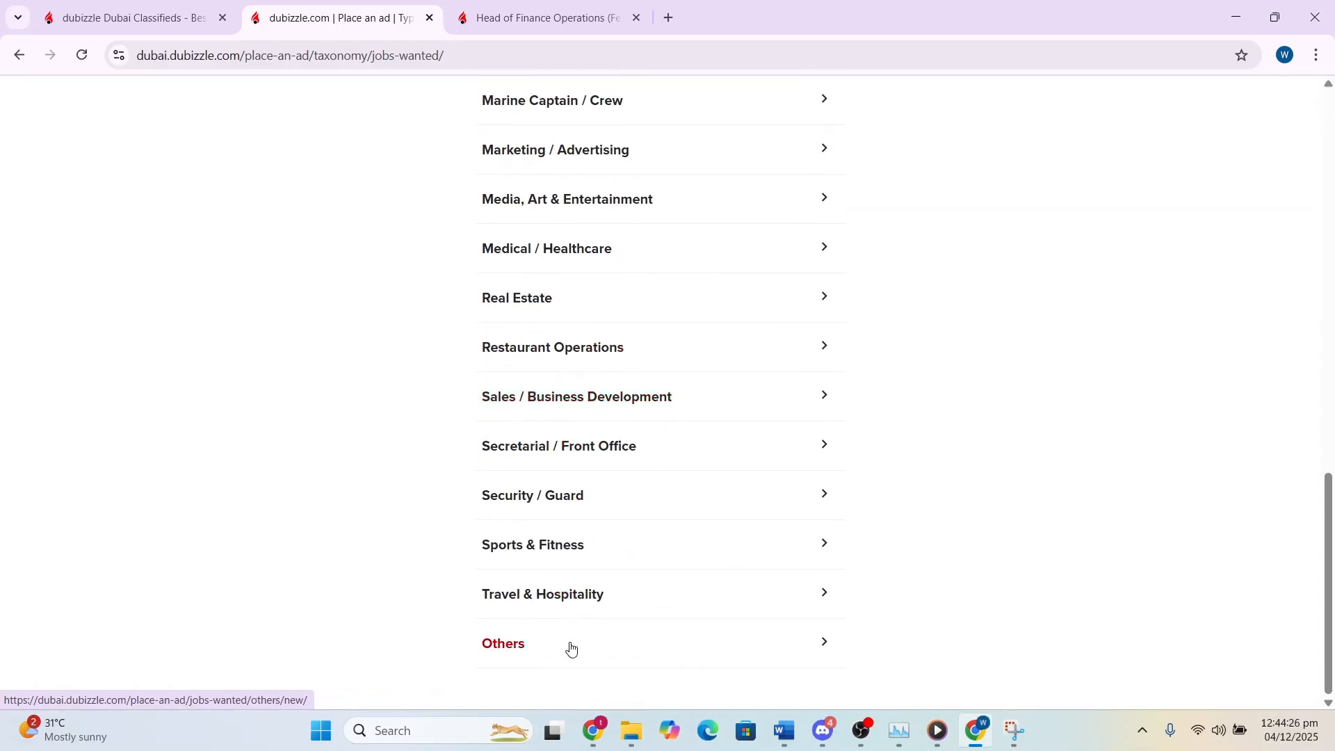
pyautogui.scroll(15, 577, 556)
pyautogui.scroll(-12, 587, 443)
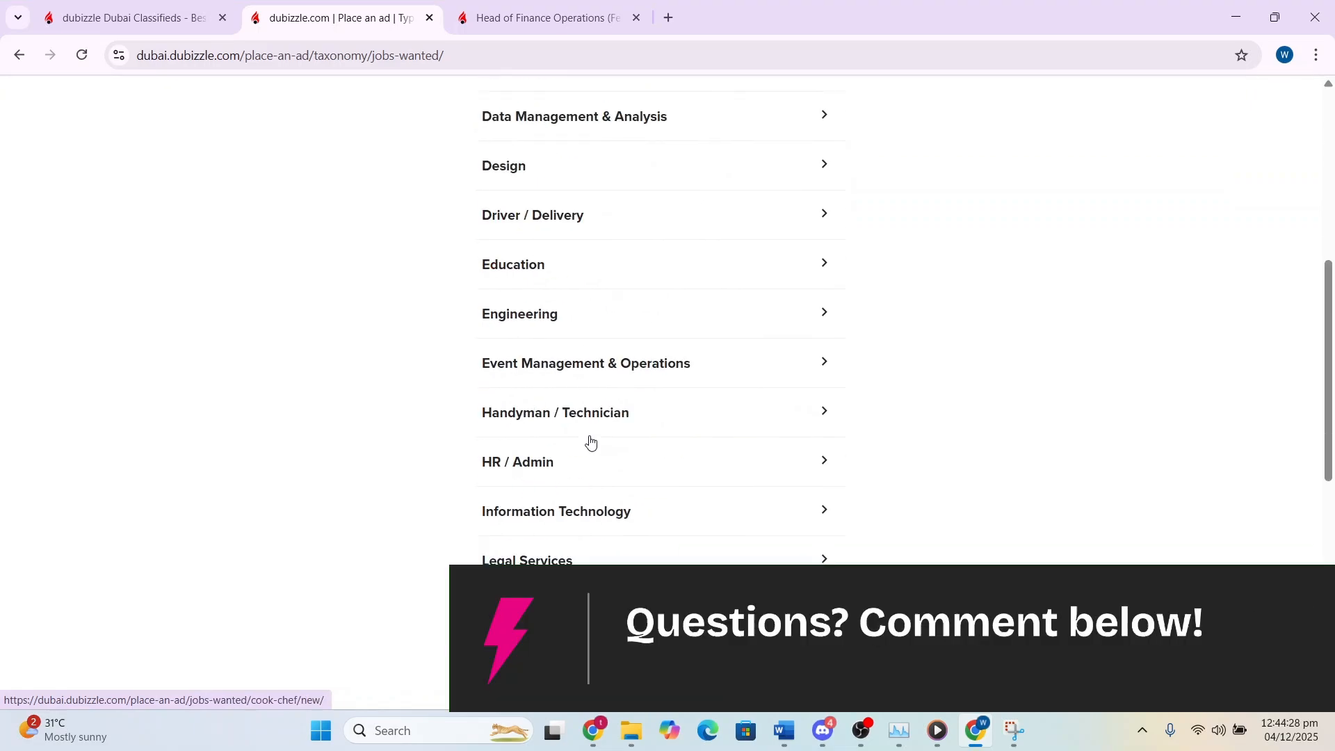
pyautogui.scroll(-3, 586, 450)
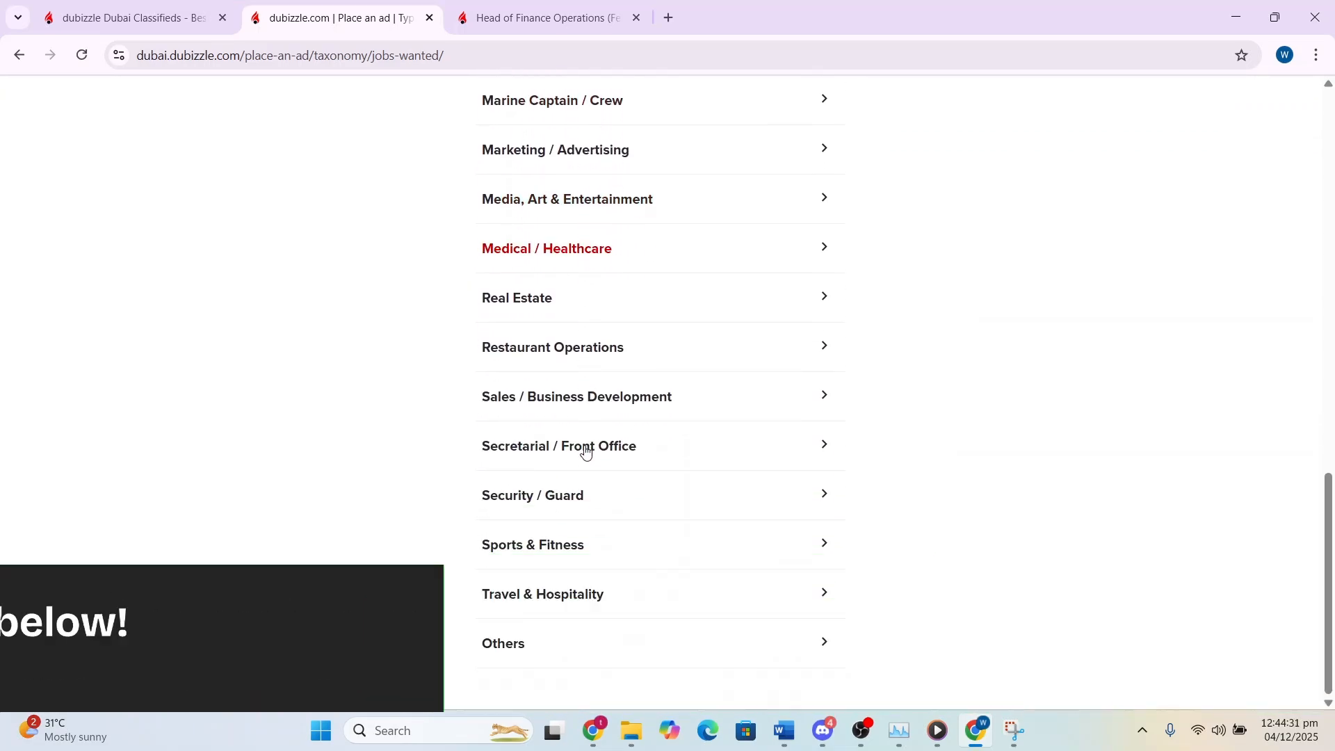
pyautogui.scroll(7, 594, 588)
pyautogui.scroll(7, 594, 588)
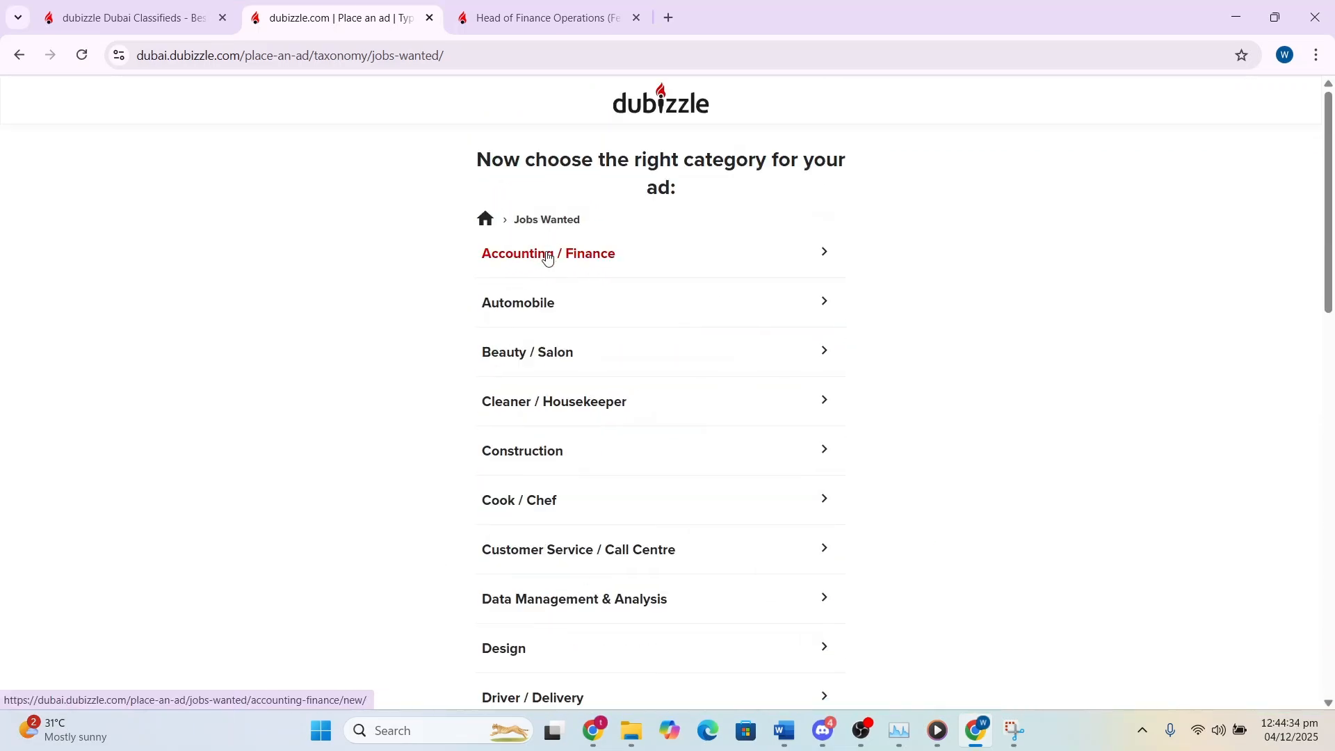
pyautogui.click(545, 255)
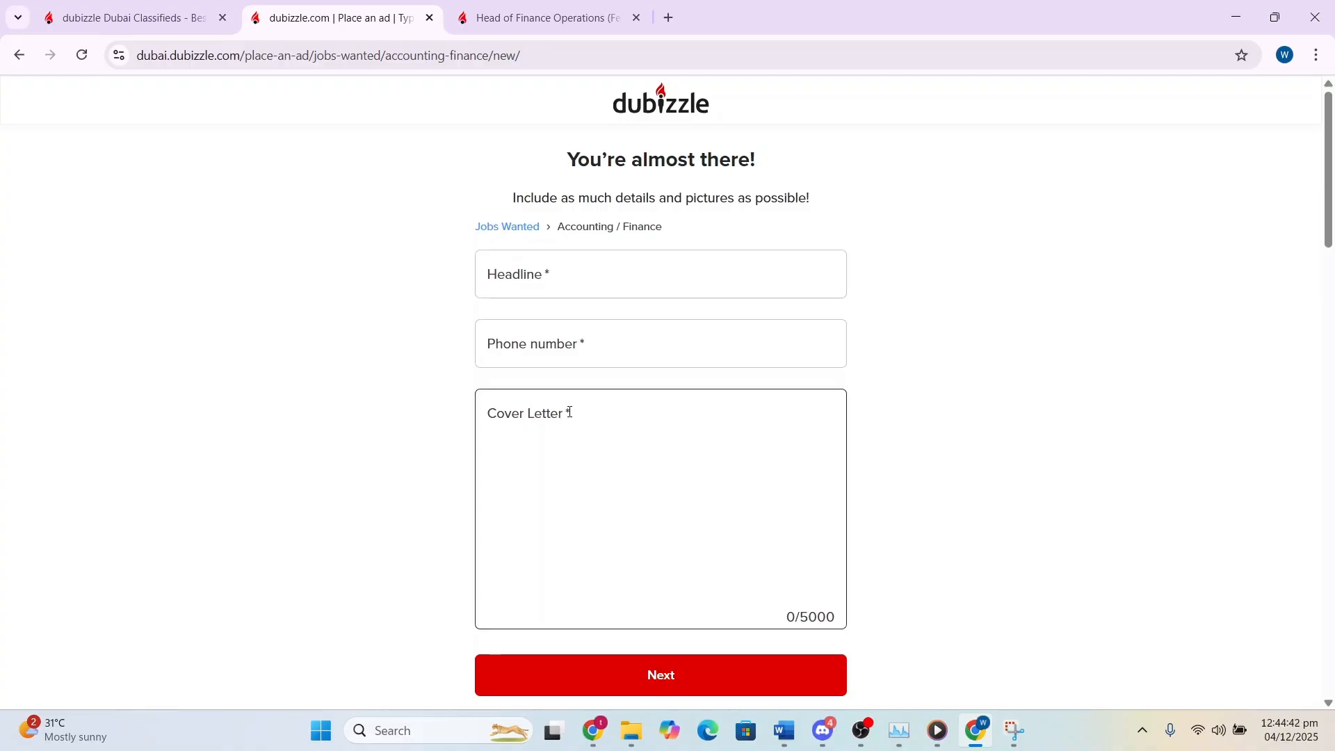
# Review the ad form and enter the headline "Certified Public Accountant (CPA) Seeking Full-Time Financial Analyst Role".
pyautogui.scroll(-12, 590, 416)
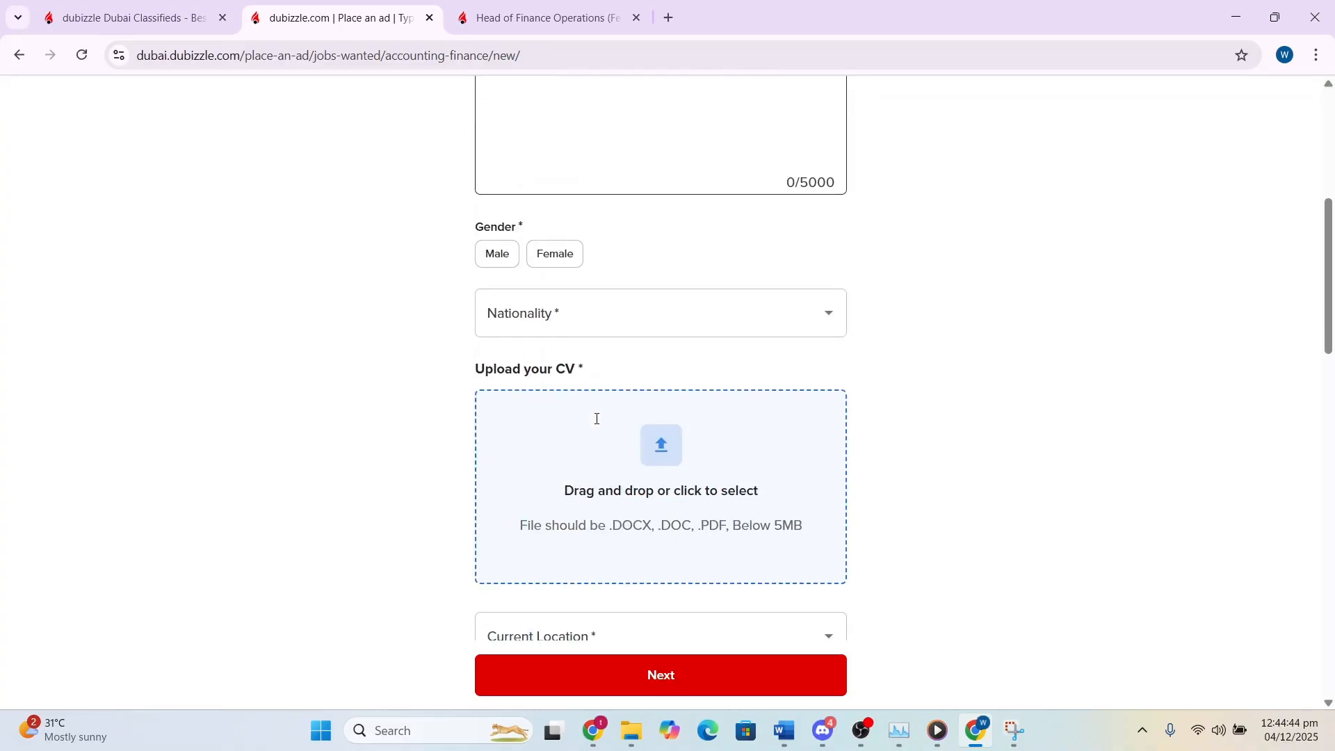
pyautogui.scroll(-10, 598, 415)
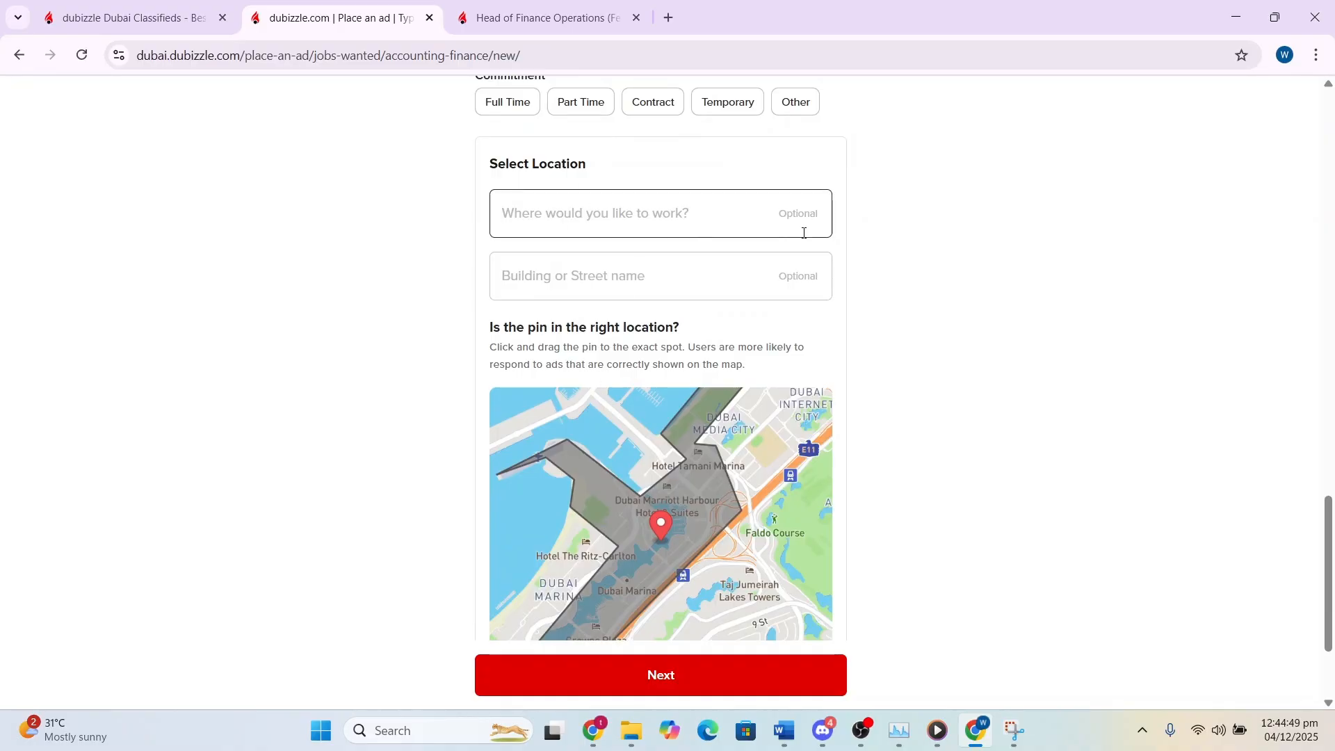
pyautogui.scroll(-2, 838, 290)
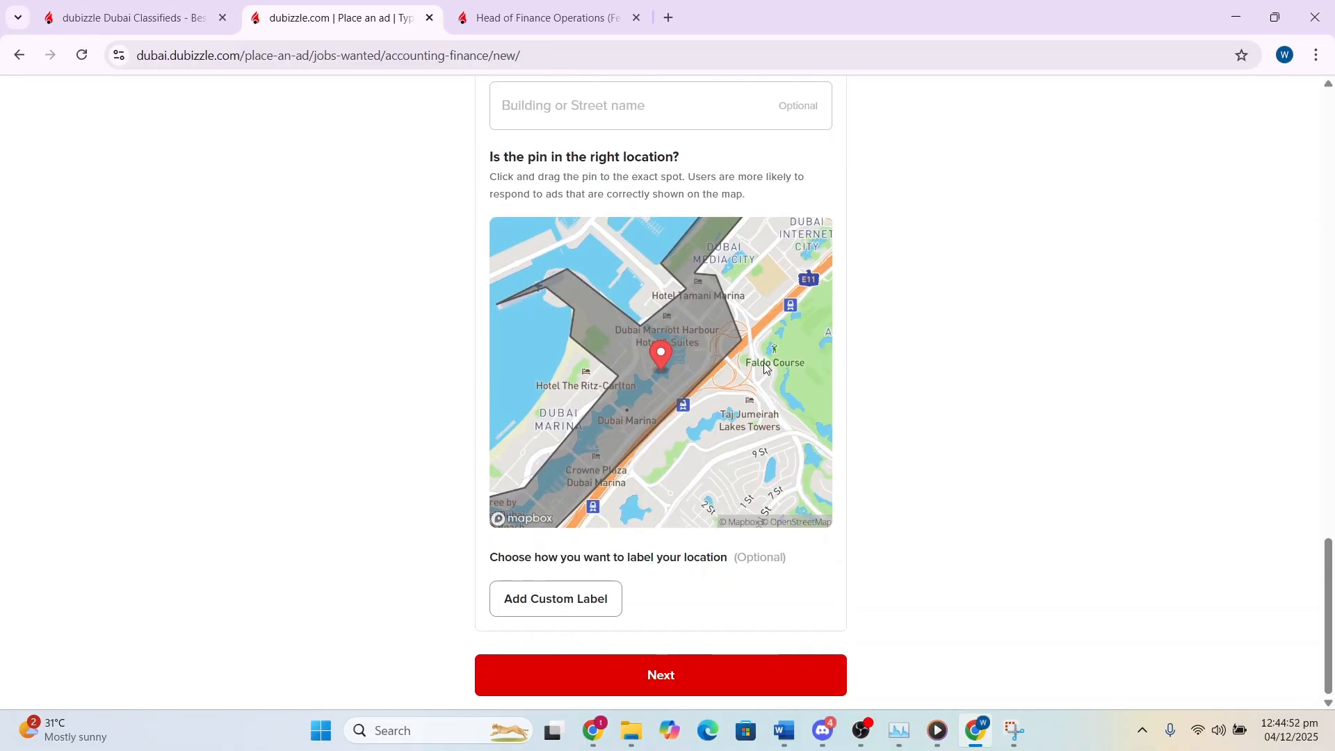
pyautogui.scroll(20, 765, 367)
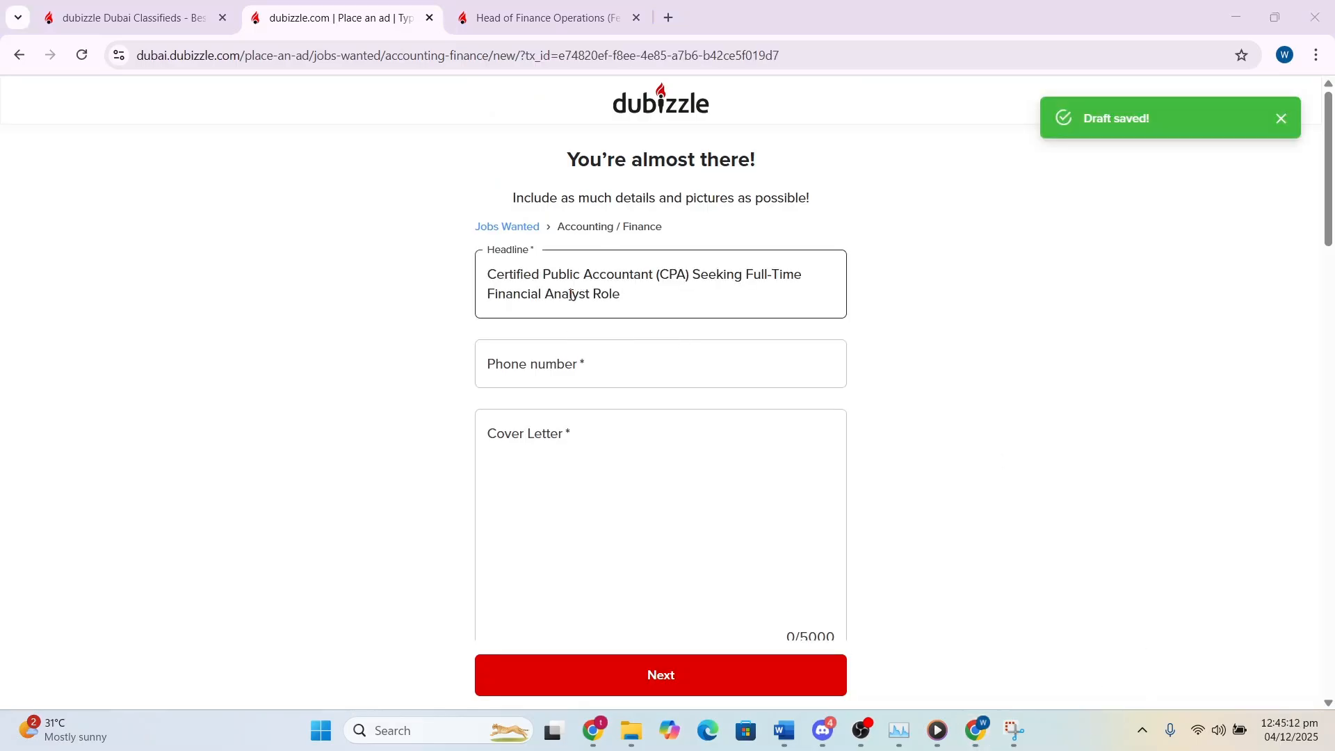
pyautogui.click(746, 274)
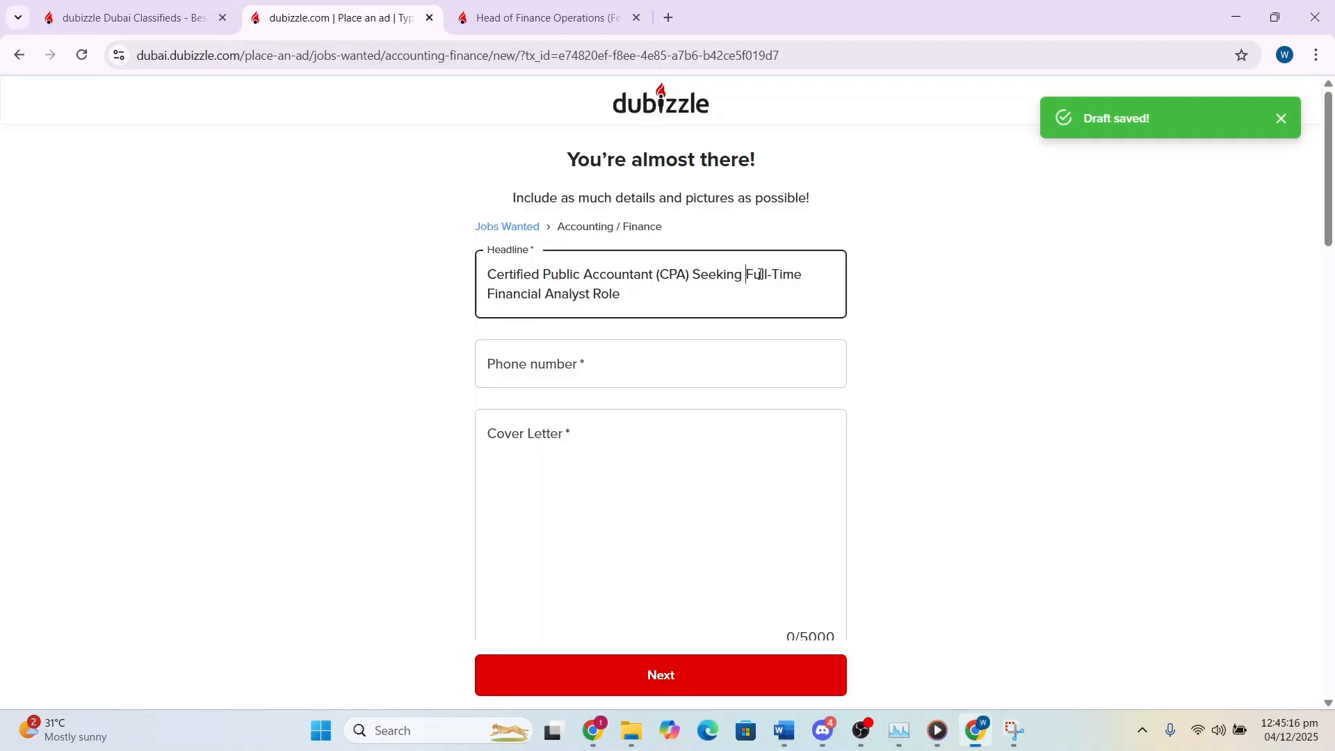
pyautogui.moveTo(746, 274); pyautogui.dragTo(806, 276)
pyautogui.click(647, 297)
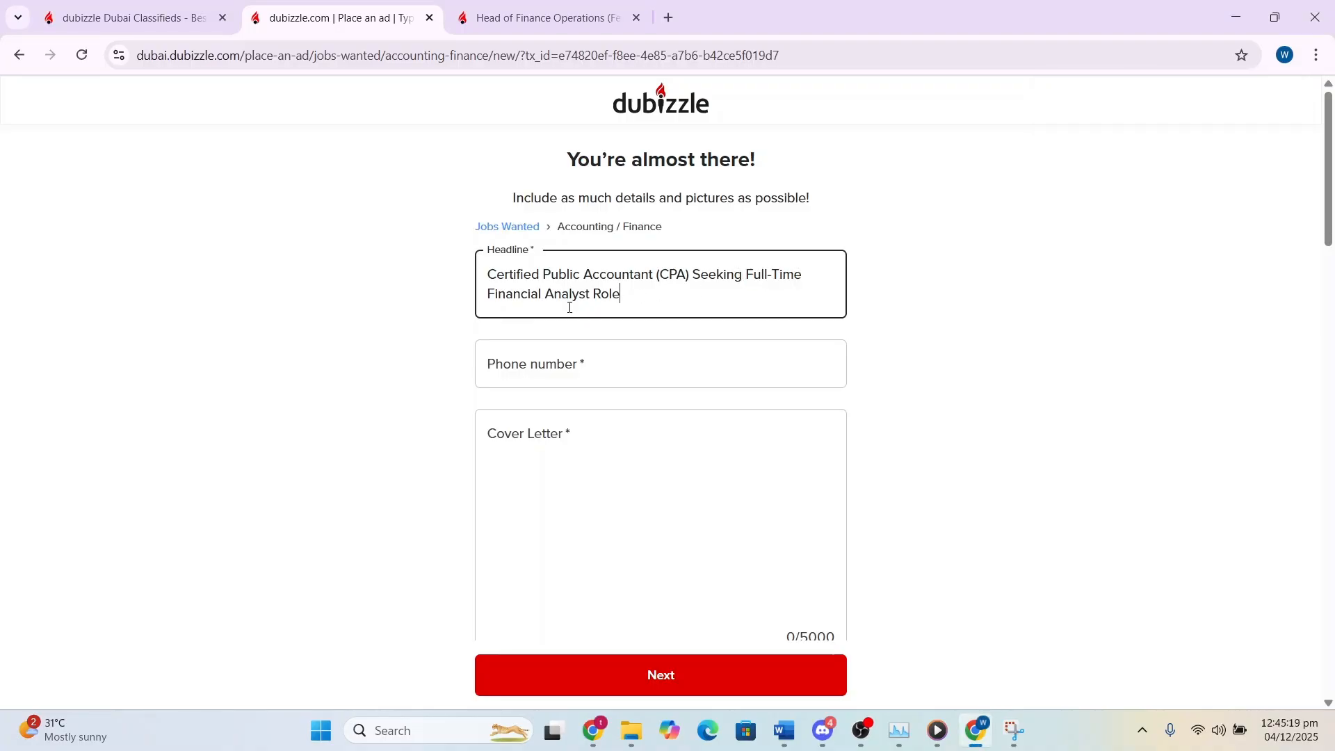
pyautogui.click(932, 342)
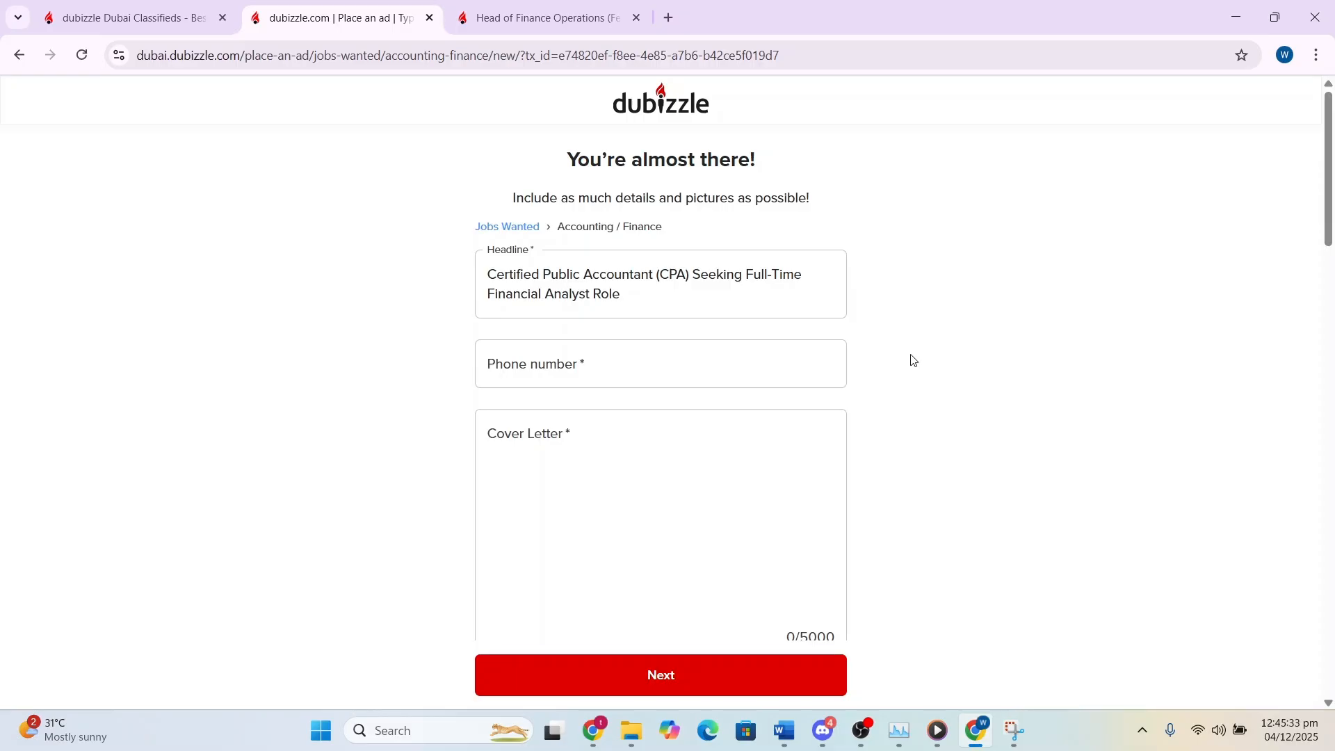
# Fill in the phone number and a cover letter for a full-time Accounting and Finance position, and read the letter through.
pyautogui.click(1077, 724)
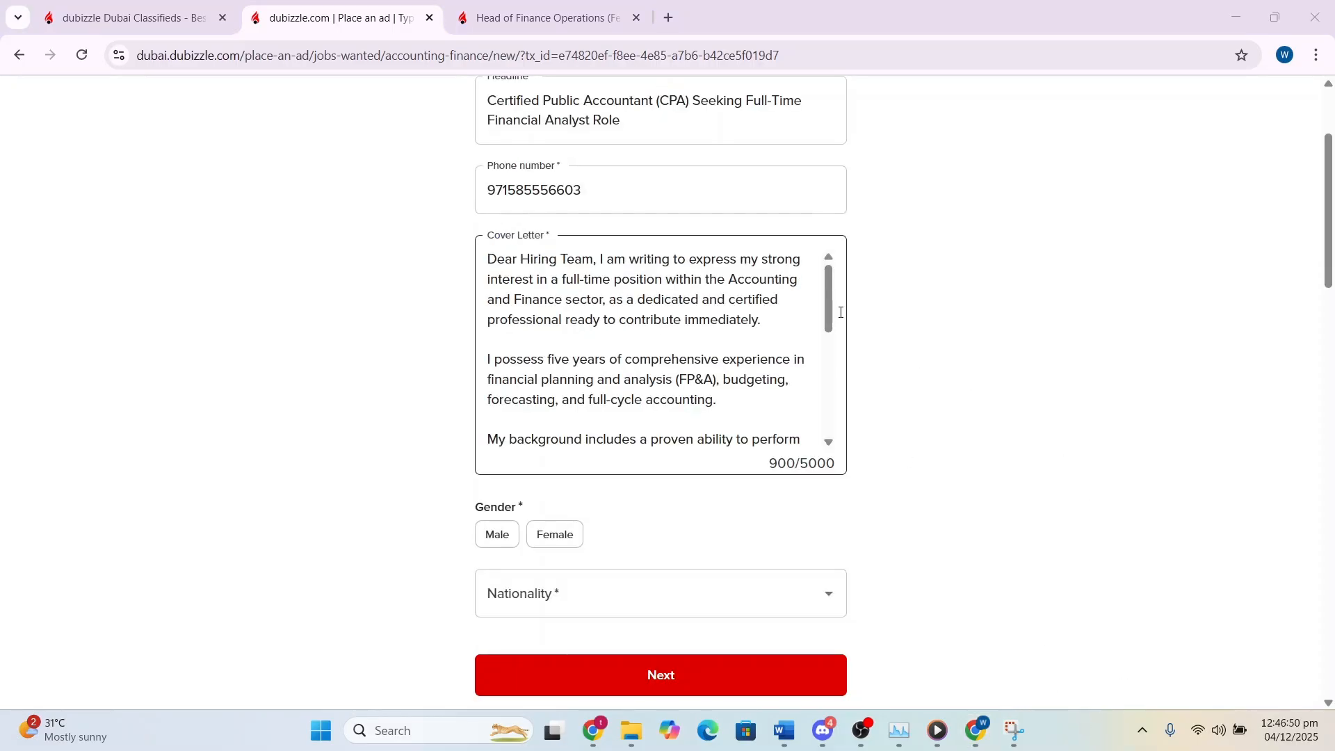
pyautogui.moveTo(832, 313)
pyautogui.mouseDown()
pyautogui.moveTo(826, 399)
pyautogui.moveTo(835, 309)
pyautogui.mouseUp()
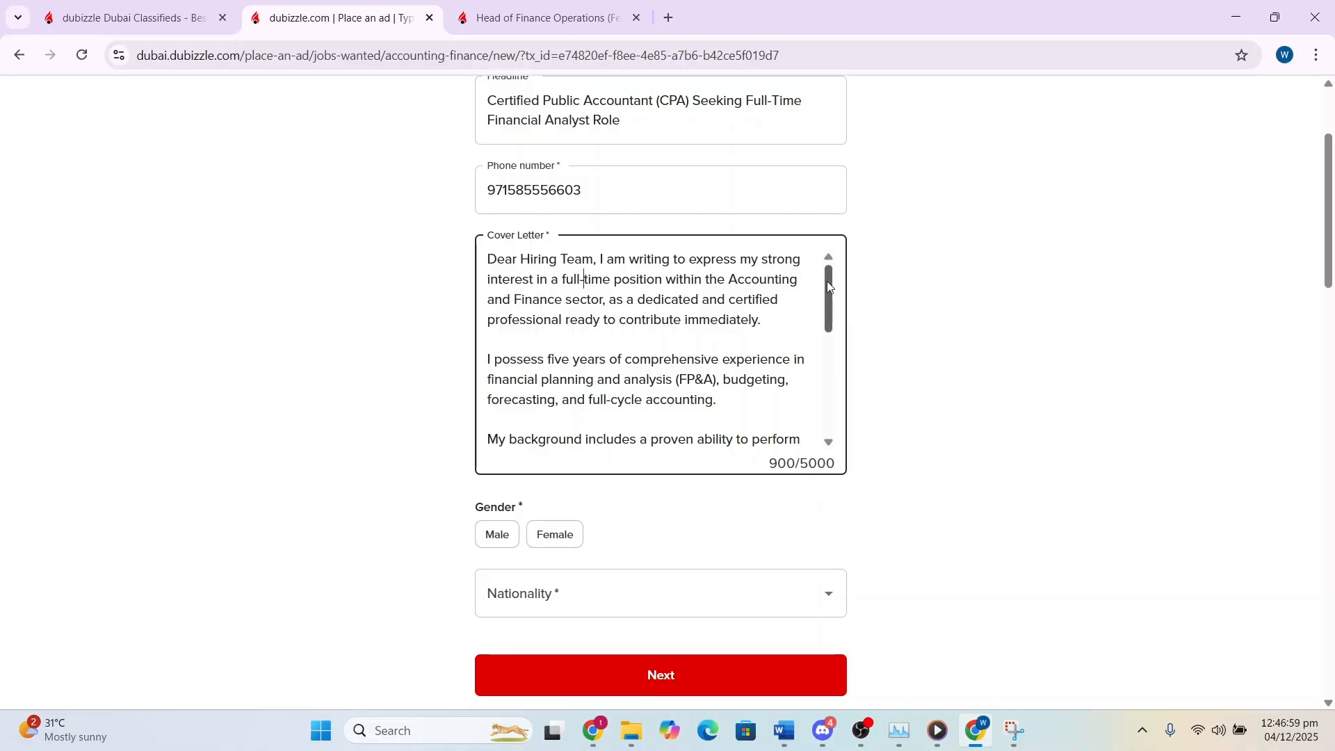
pyautogui.moveTo(828, 282); pyautogui.dragTo(823, 387)
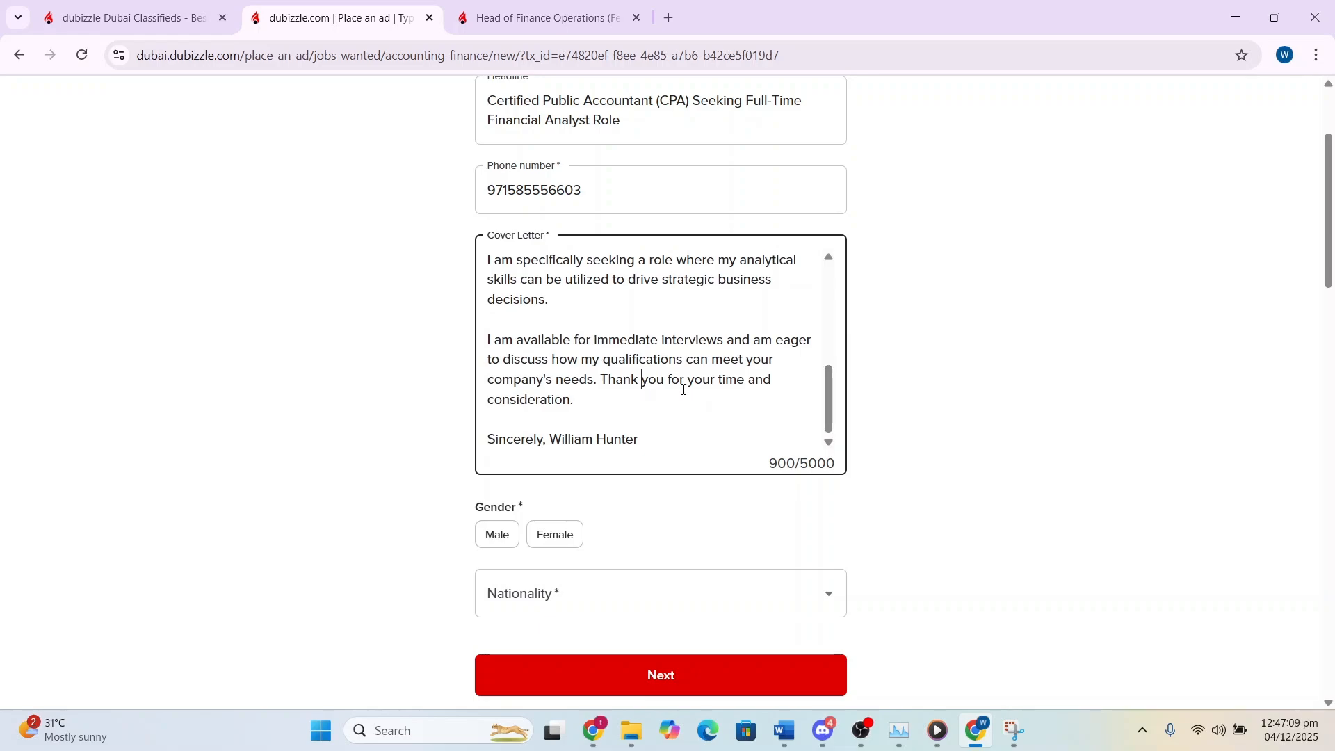
pyautogui.scroll(5, 821, 424)
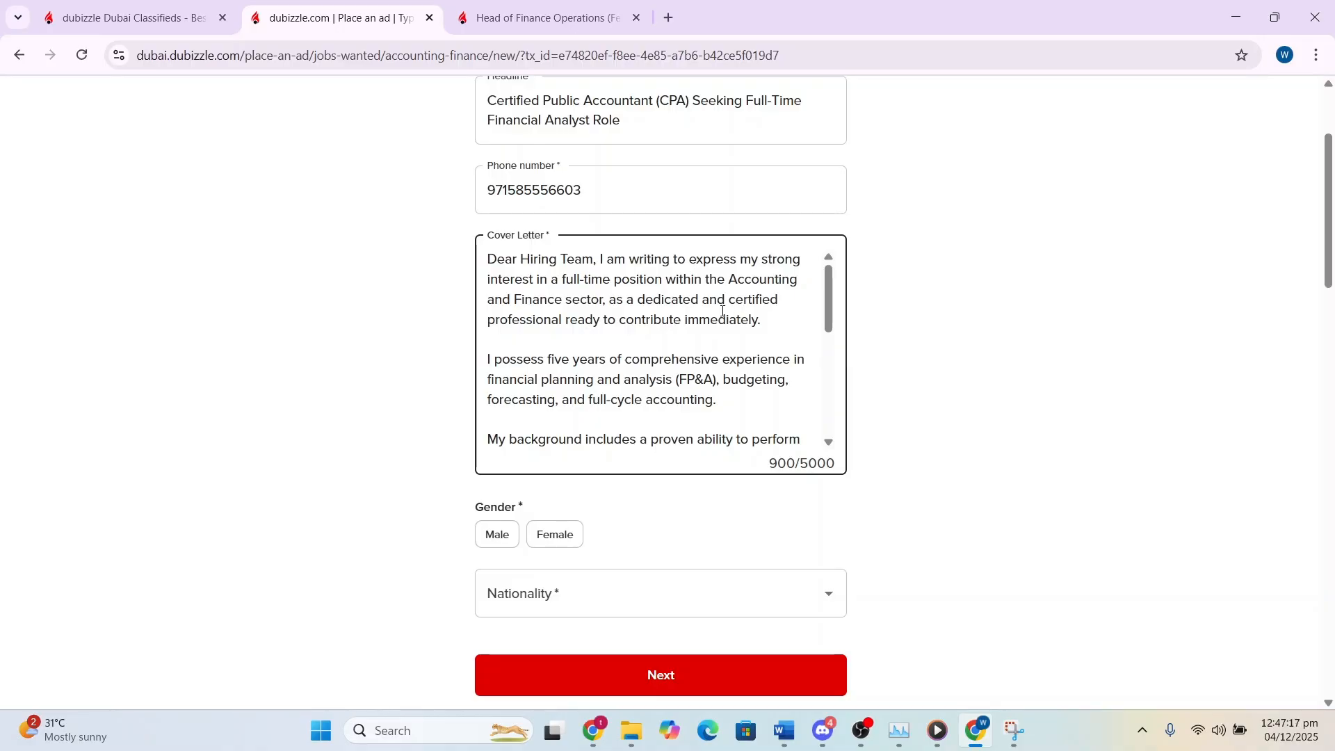
# Set the gender to Male and the nationality to American.
pyautogui.scroll(-3, 954, 359)
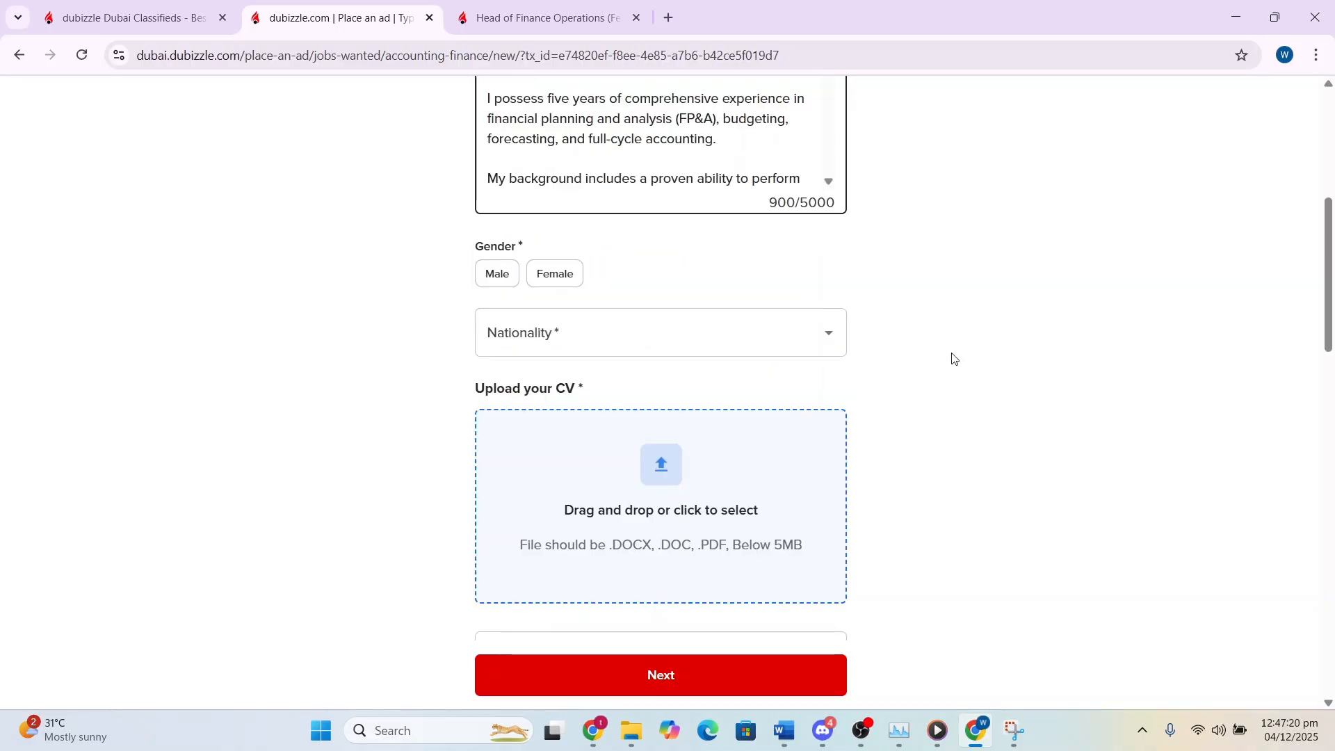
pyautogui.click(499, 279)
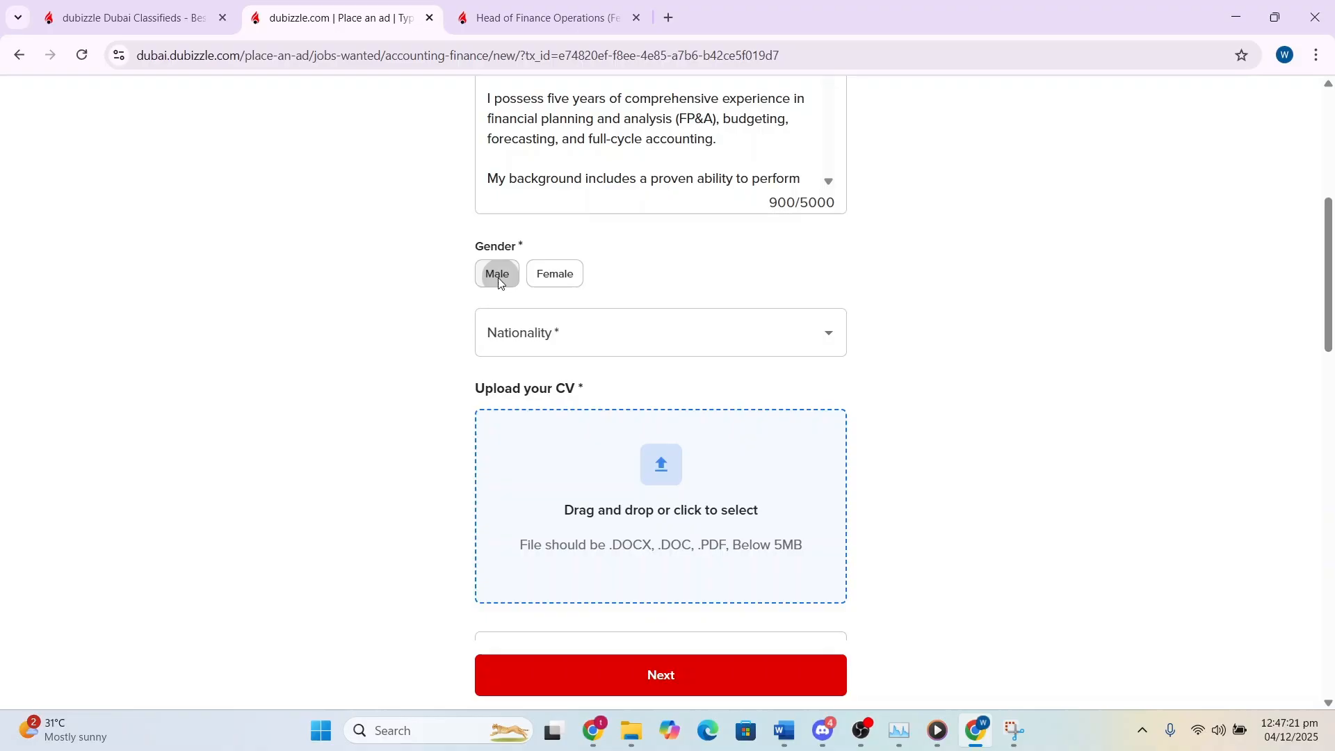
pyautogui.click(835, 345)
pyautogui.moveTo(844, 382); pyautogui.dragTo(834, 507)
pyautogui.click(833, 505)
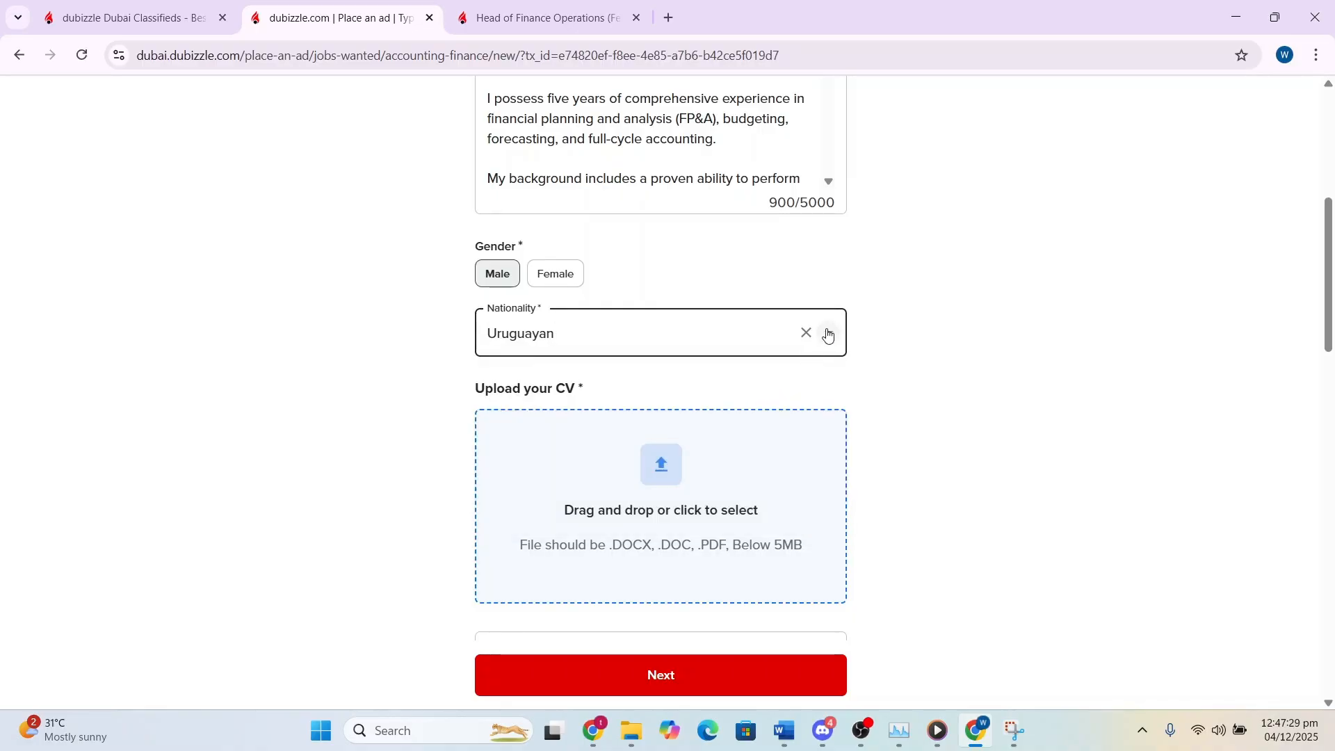
pyautogui.click(801, 334)
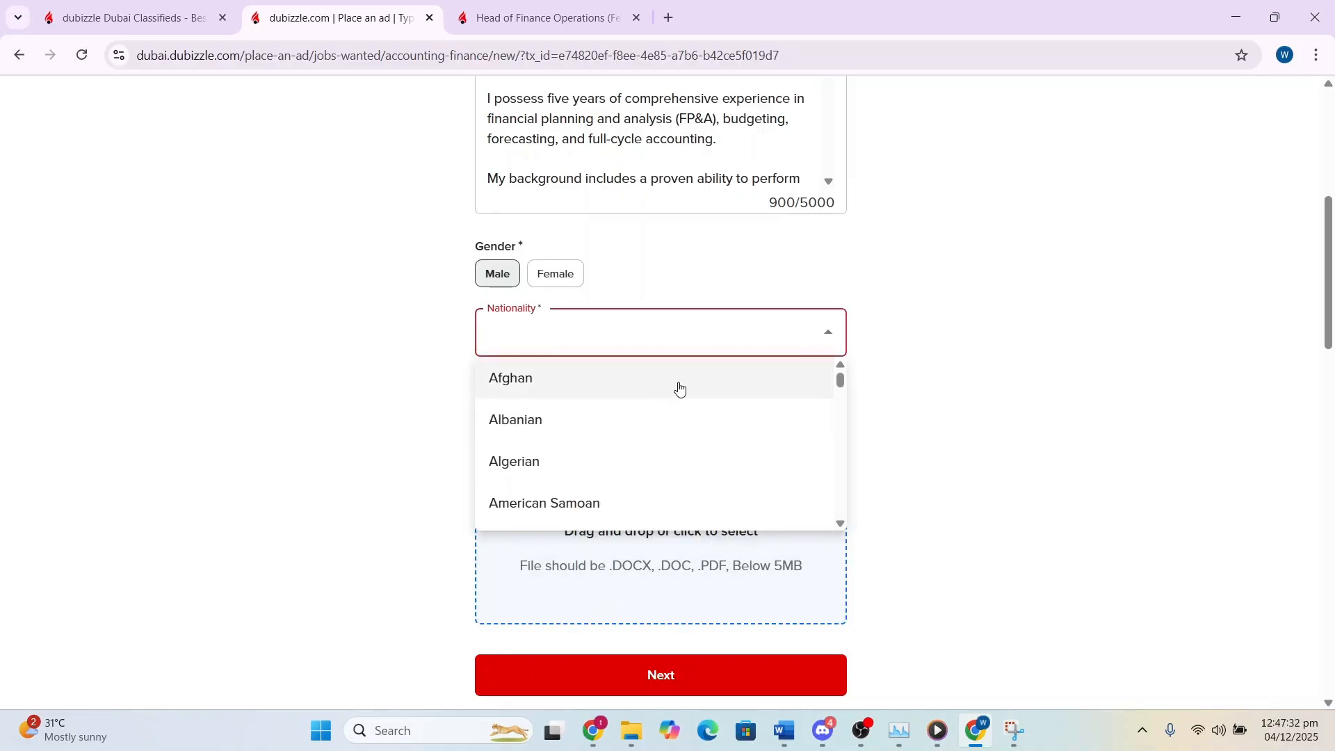
pyautogui.write('amer')
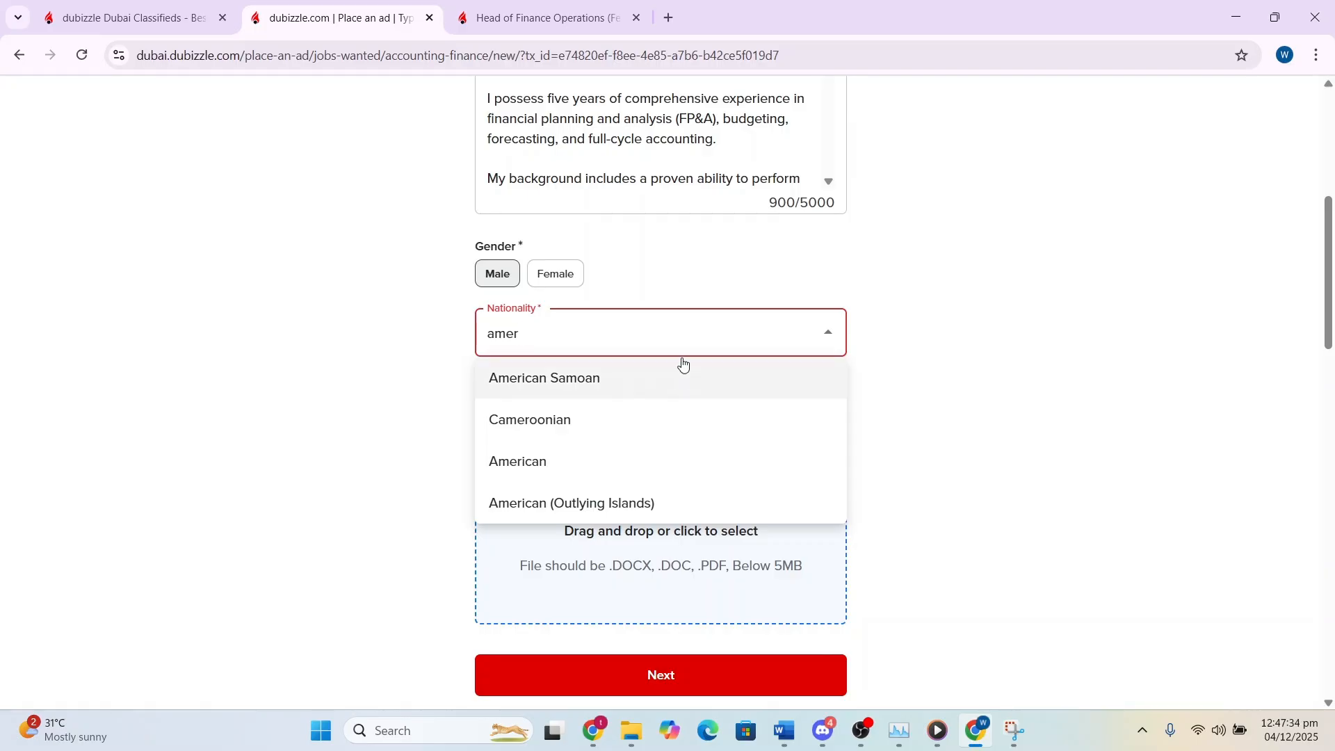
pyautogui.click(589, 472)
# Upload the applicant's CV as a PDF from the Documents folder.
pyautogui.scroll(-2, 655, 434)
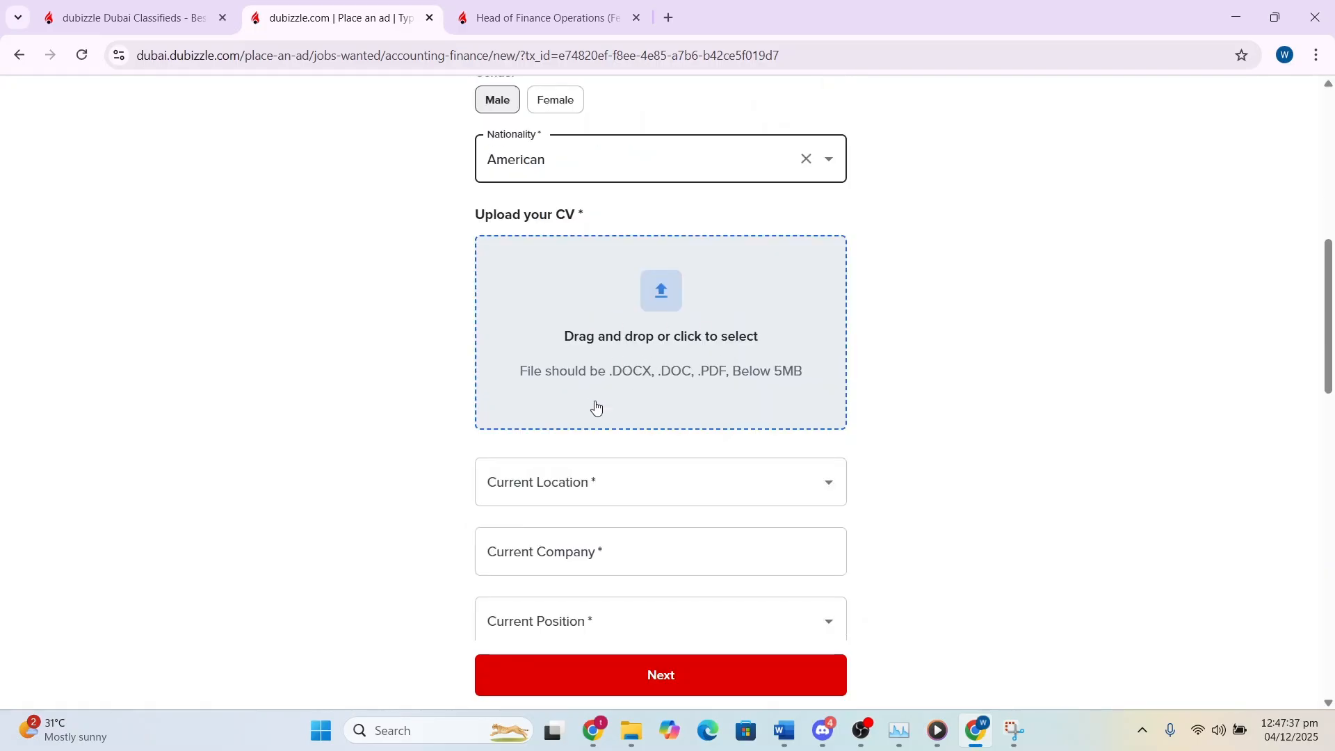
pyautogui.click(685, 370)
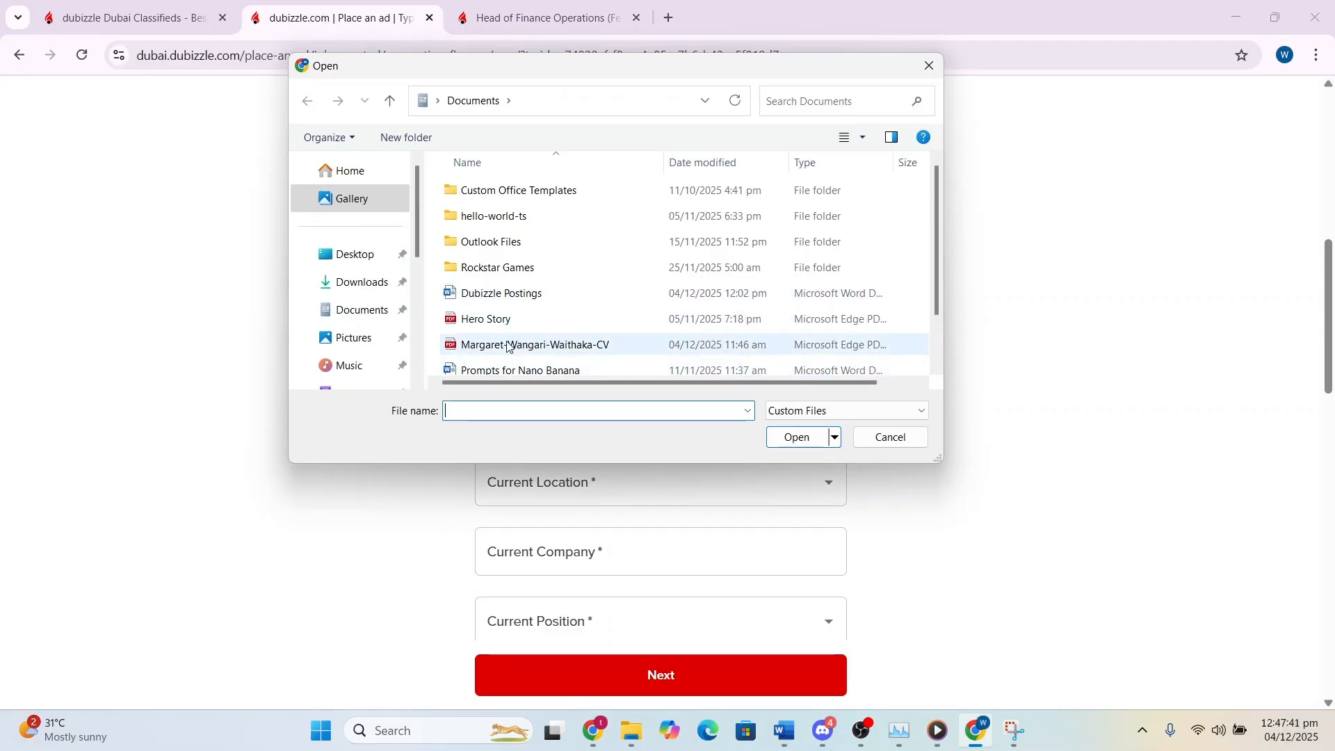
pyautogui.click(509, 346)
pyautogui.click(798, 436)
# Search the countries for "uni" and set the current location to United States.
pyautogui.scroll(-1, 768, 446)
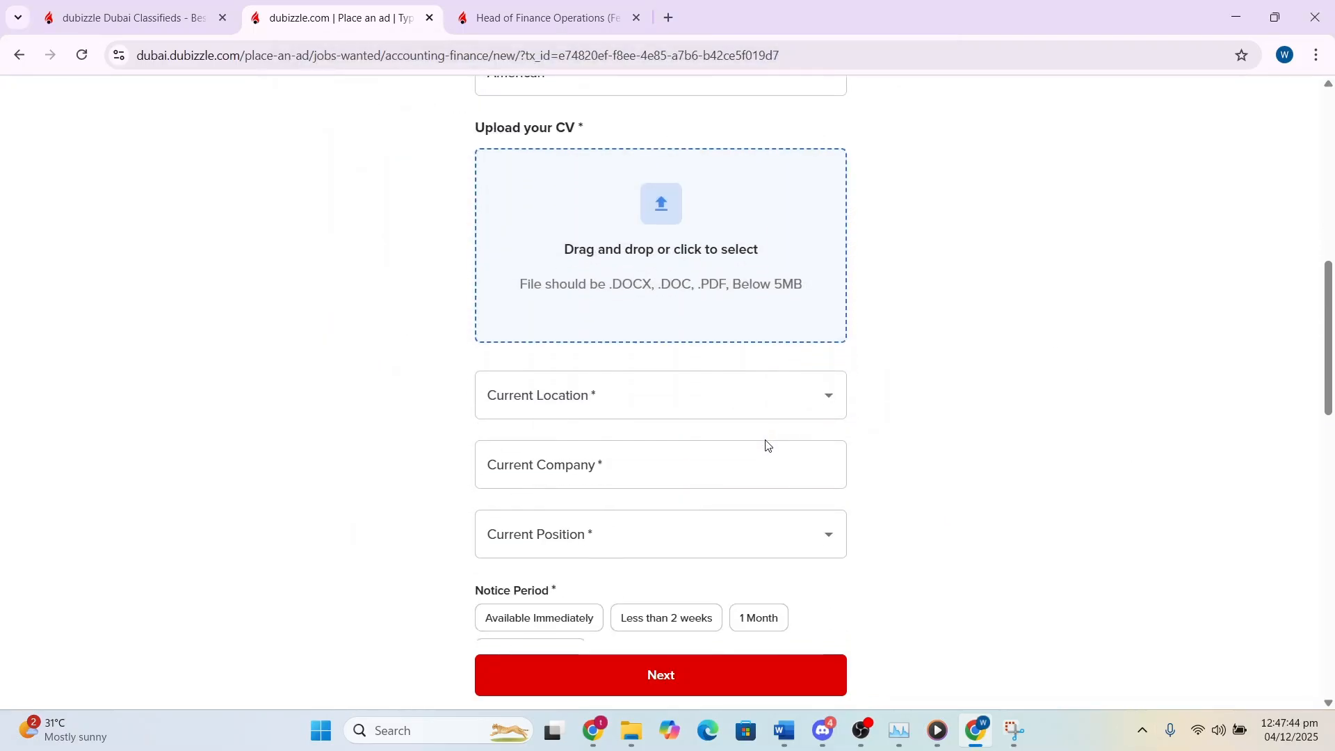
pyautogui.click(731, 344)
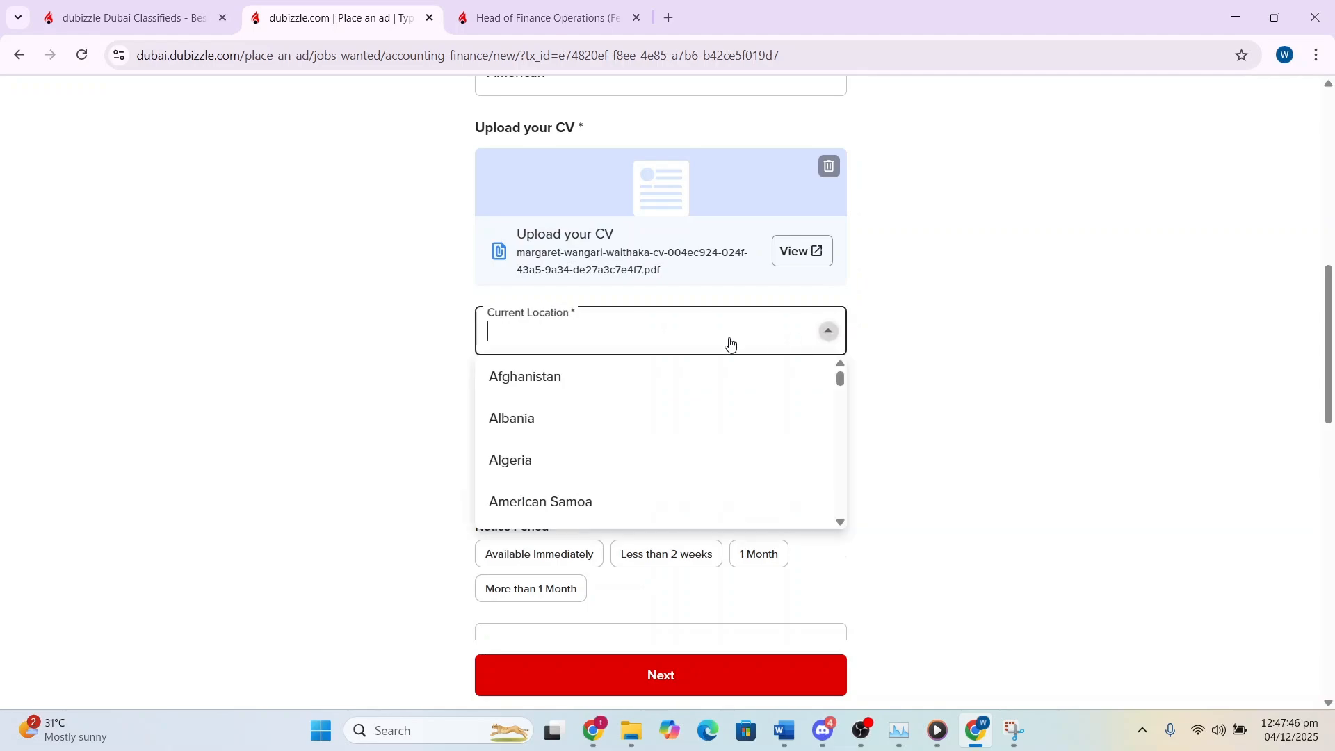
pyautogui.write('am')
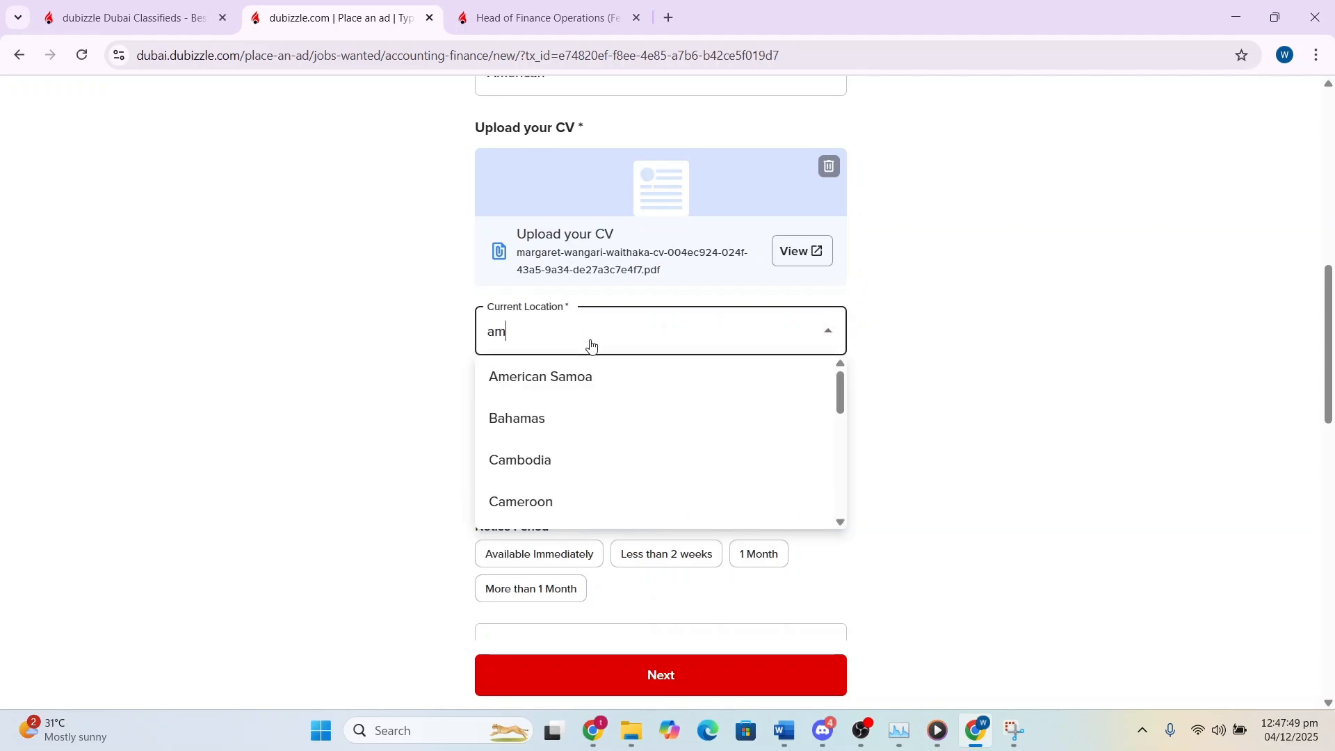
pyautogui.write('e')
pyautogui.press('BackSpace')
pyautogui.press('BackSpace')
pyautogui.press('BackSpace')
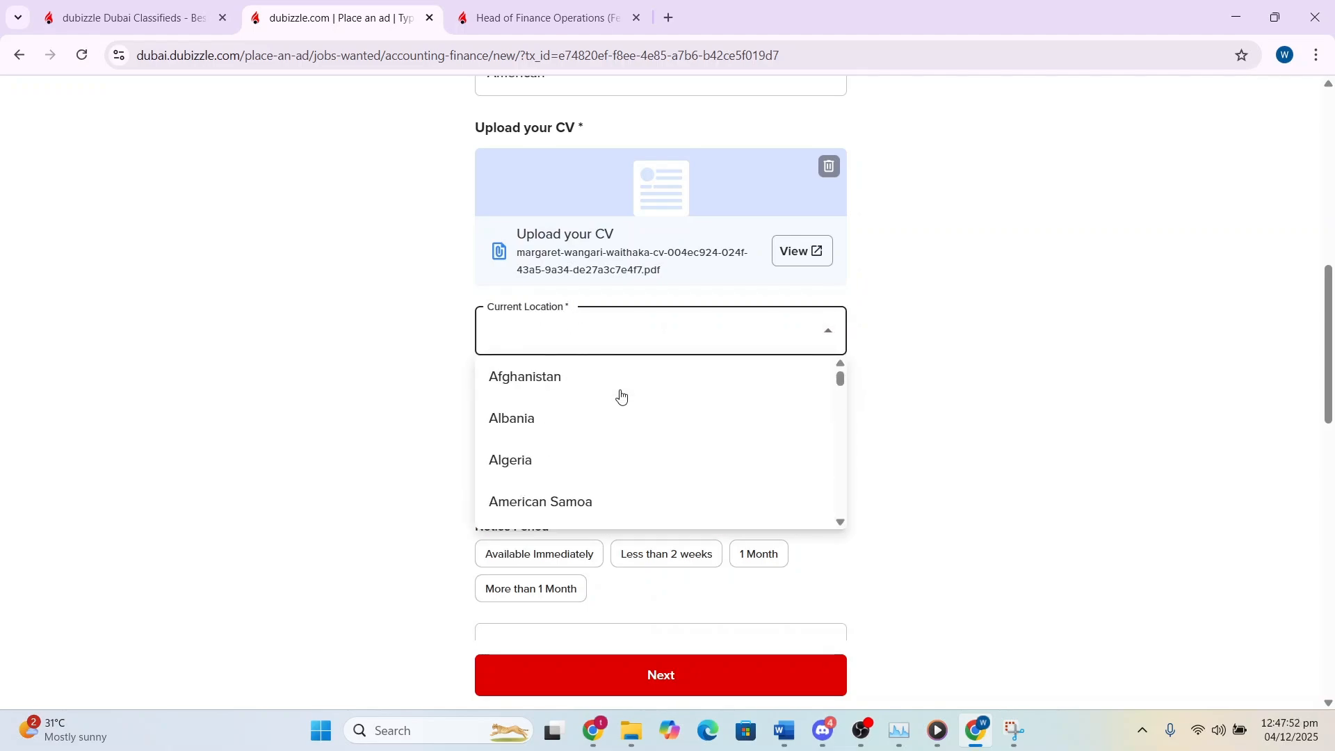
pyautogui.write('uni')
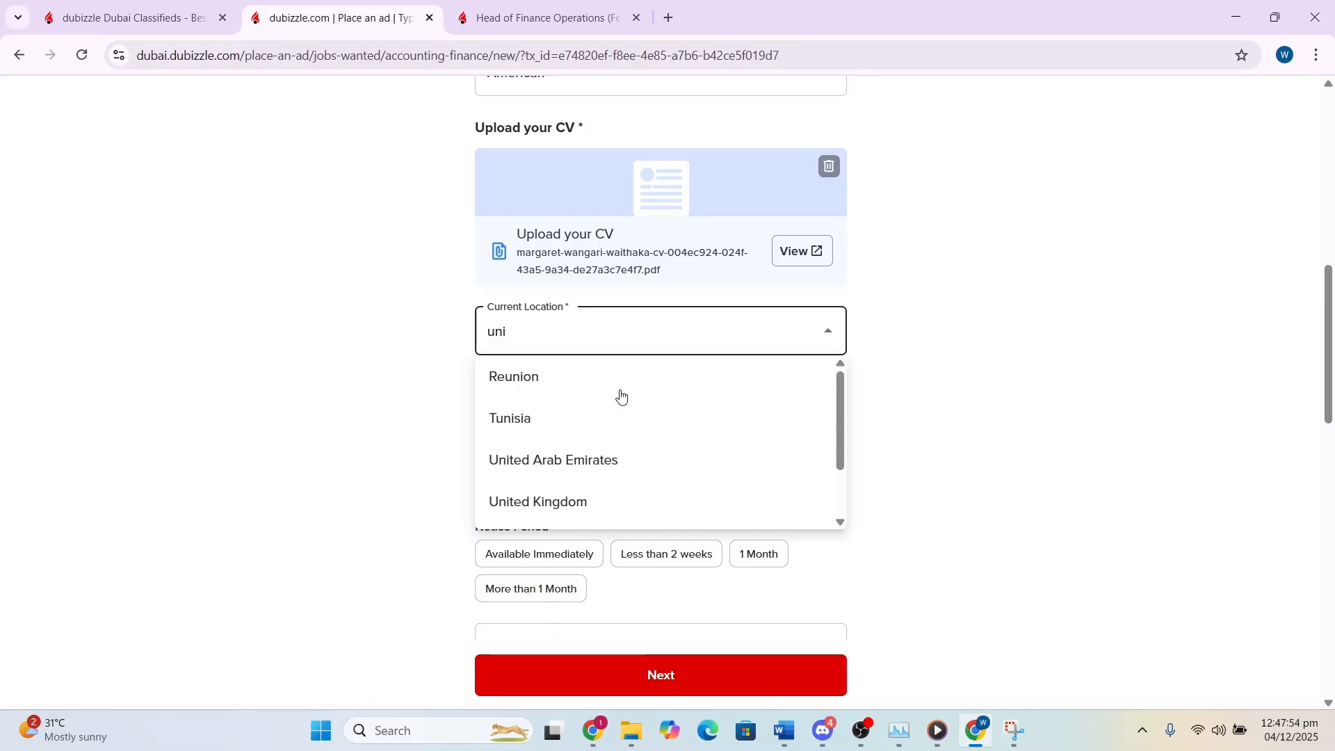
pyautogui.moveTo(837, 424); pyautogui.dragTo(838, 478)
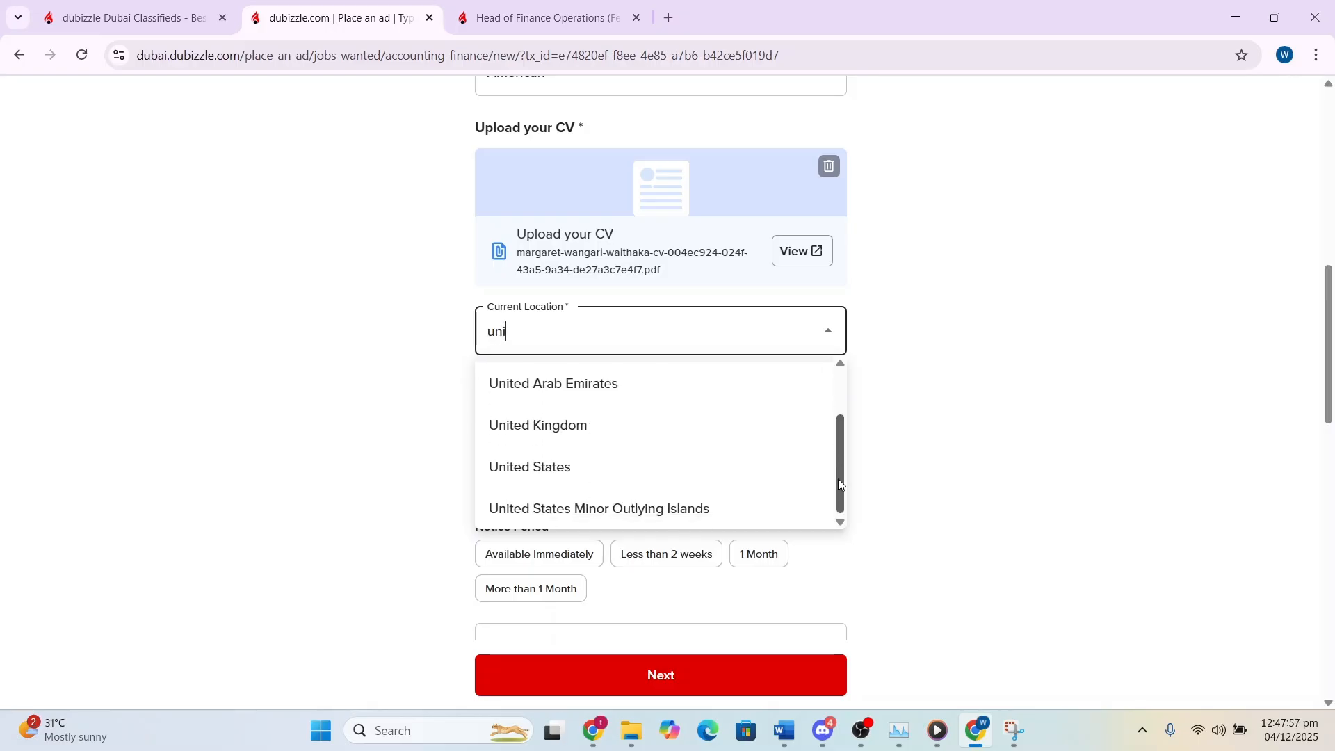
pyautogui.click(639, 469)
# Enter "Global Financial Solutions, Inc" as the current company.
pyautogui.click(821, 401)
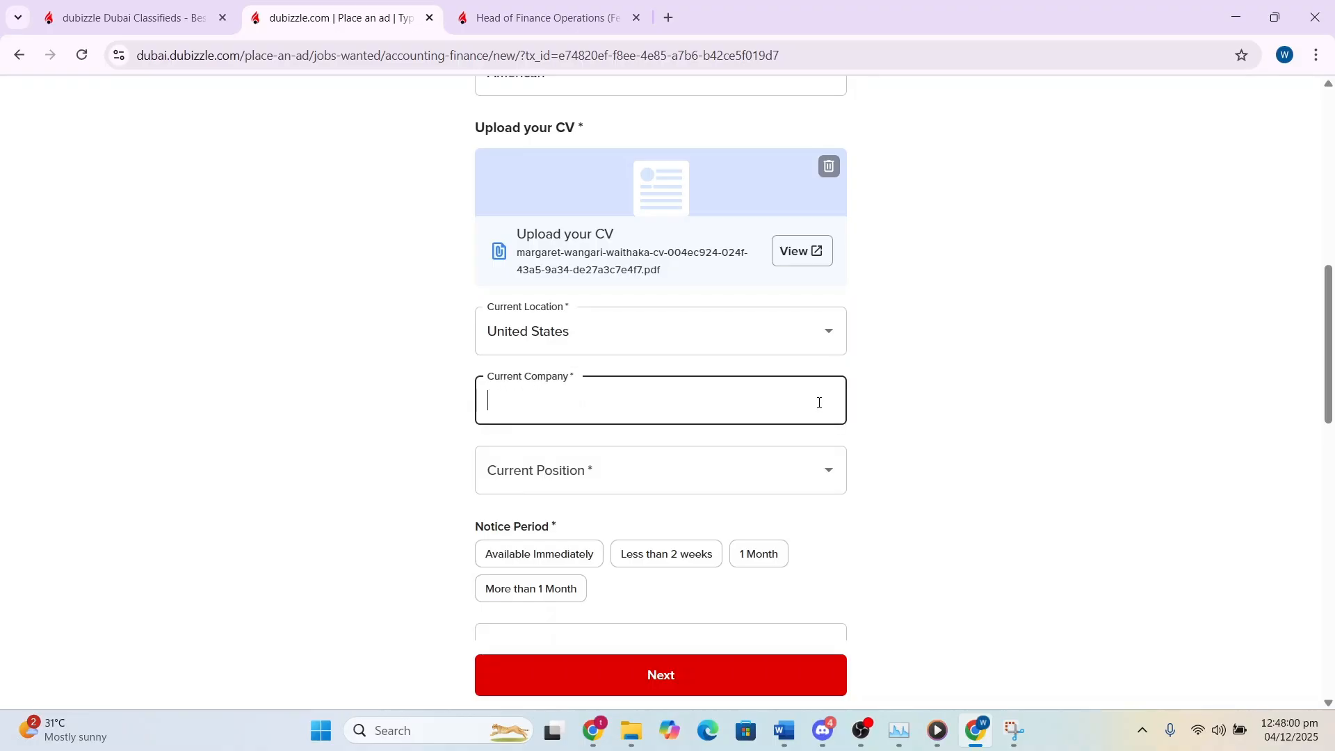
pyautogui.click(1078, 733)
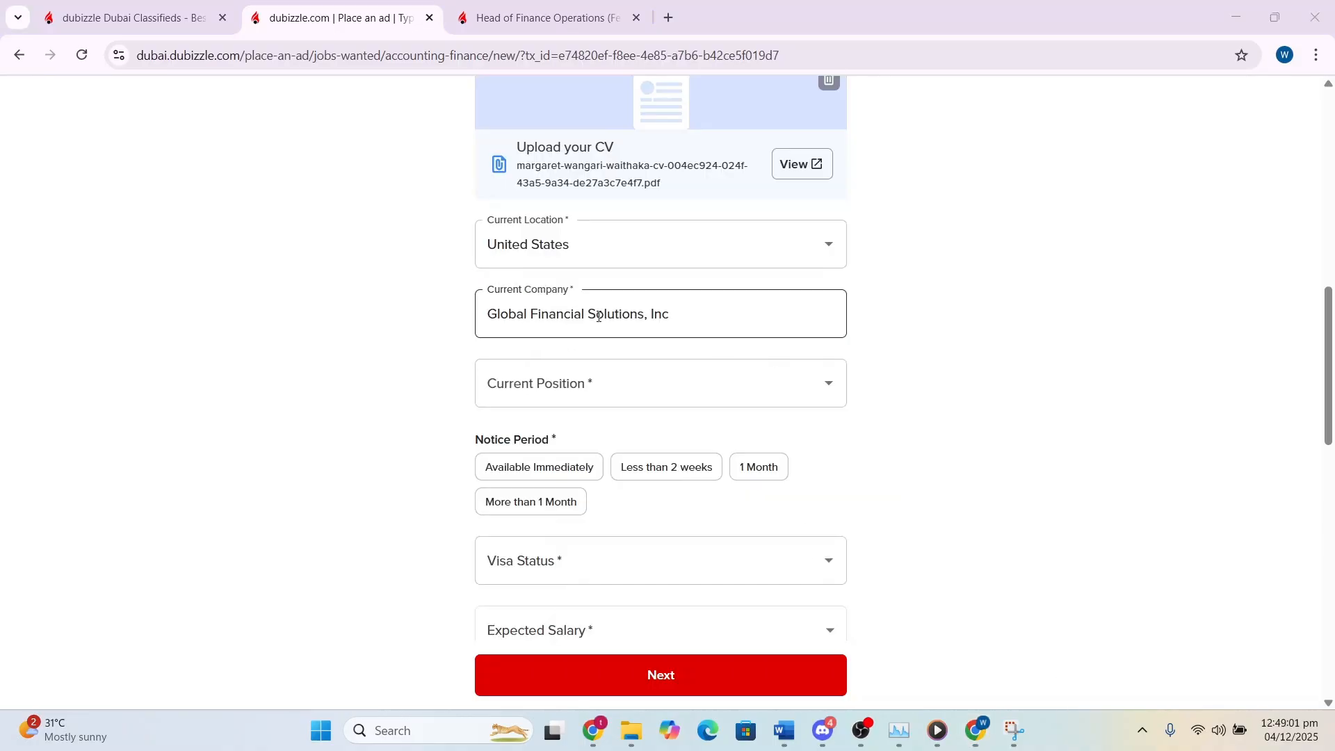
# Search the current positions for "financial" and choose Financial Analyst.
pyautogui.click(754, 398)
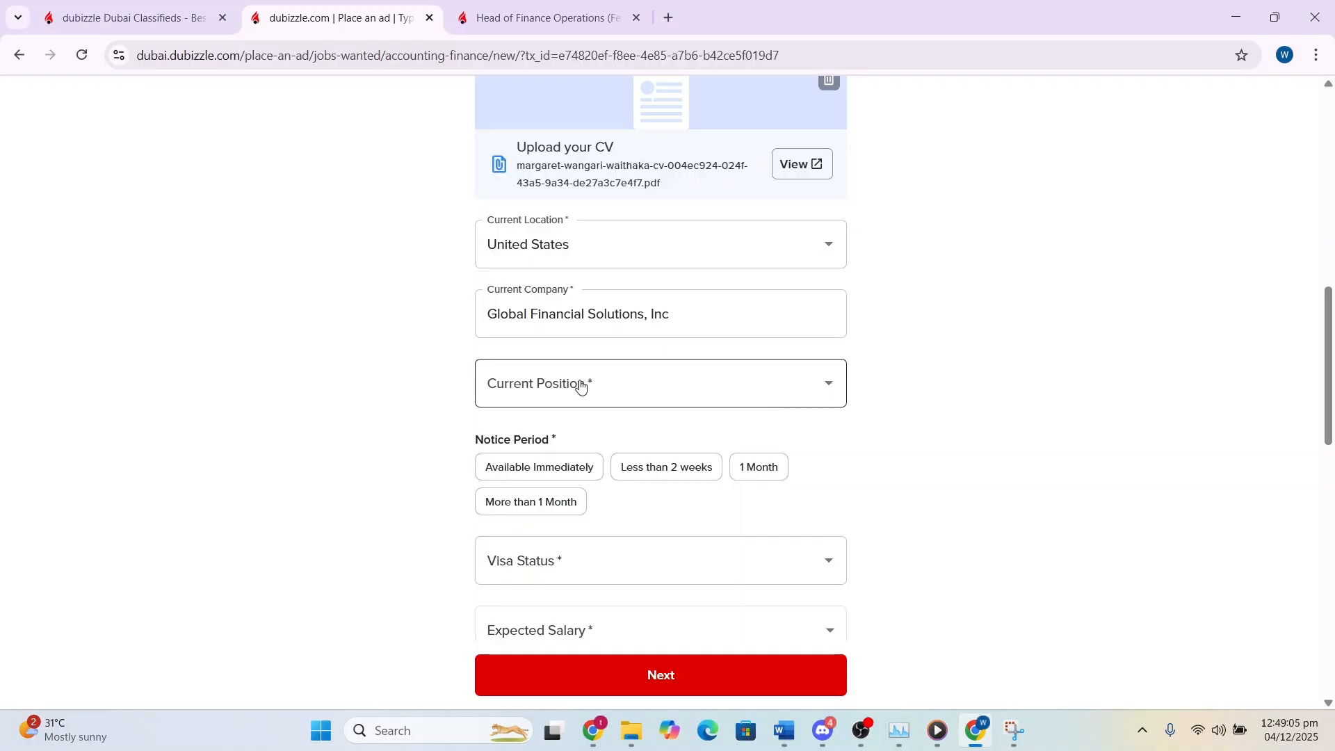
pyautogui.click(537, 383)
pyautogui.click(569, 388)
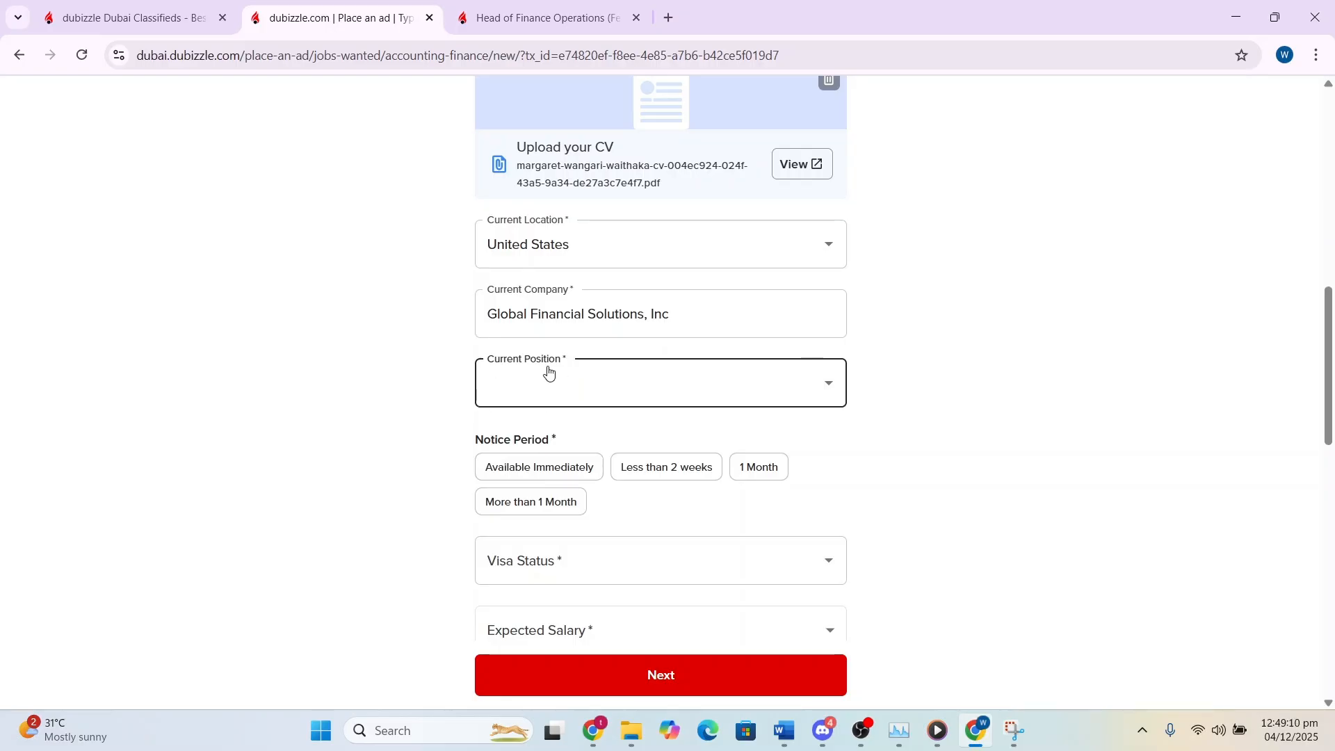
pyautogui.click(544, 382)
pyautogui.write('financial')
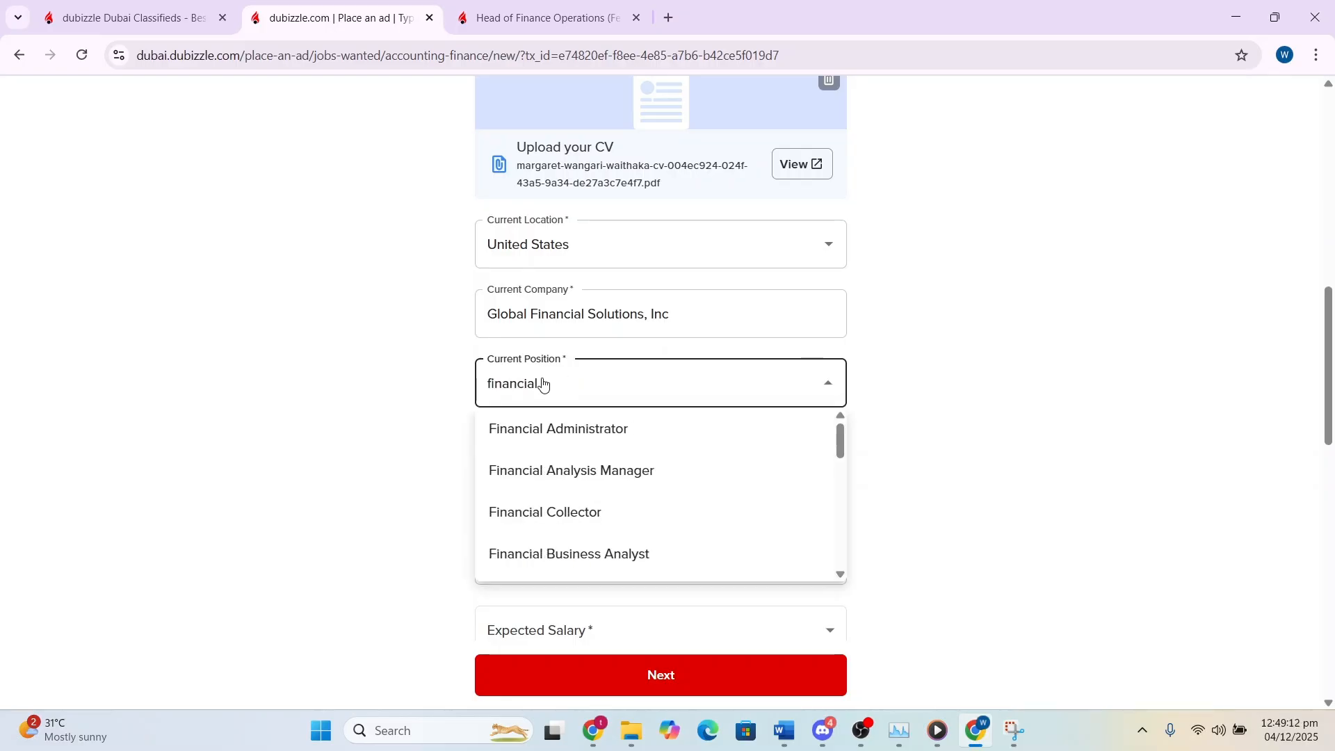
pyautogui.scroll(-1, 572, 474)
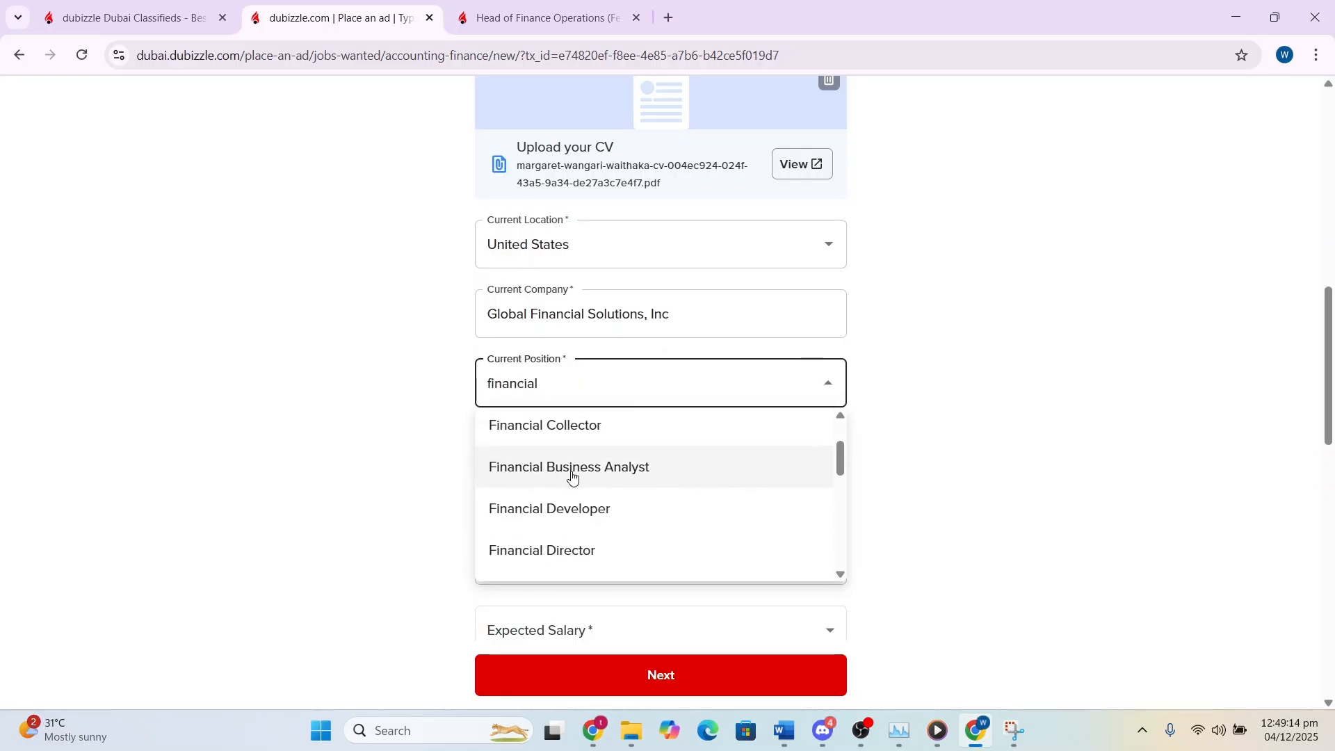
pyautogui.scroll(-3, 573, 474)
pyautogui.click(545, 510)
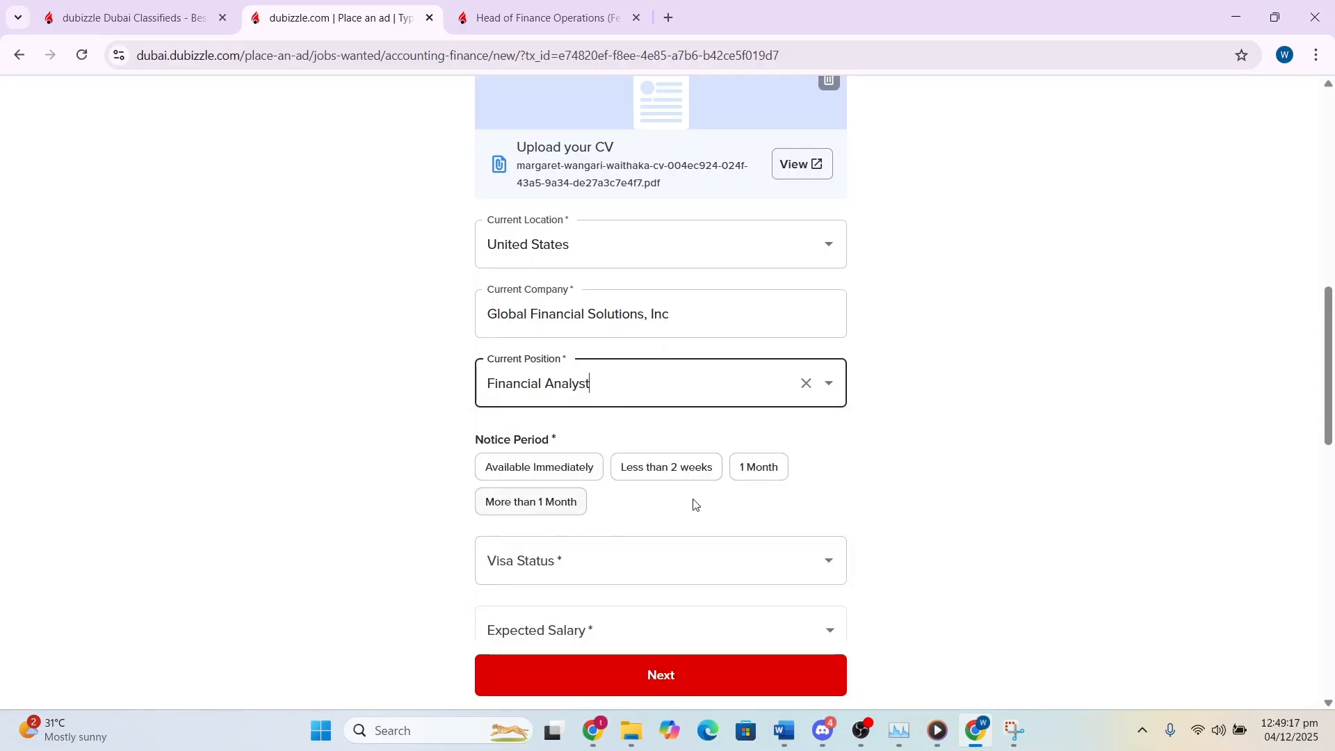
# Set the notice period to Available Immediately and the visa status to Employment.
pyautogui.scroll(-1, 534, 459)
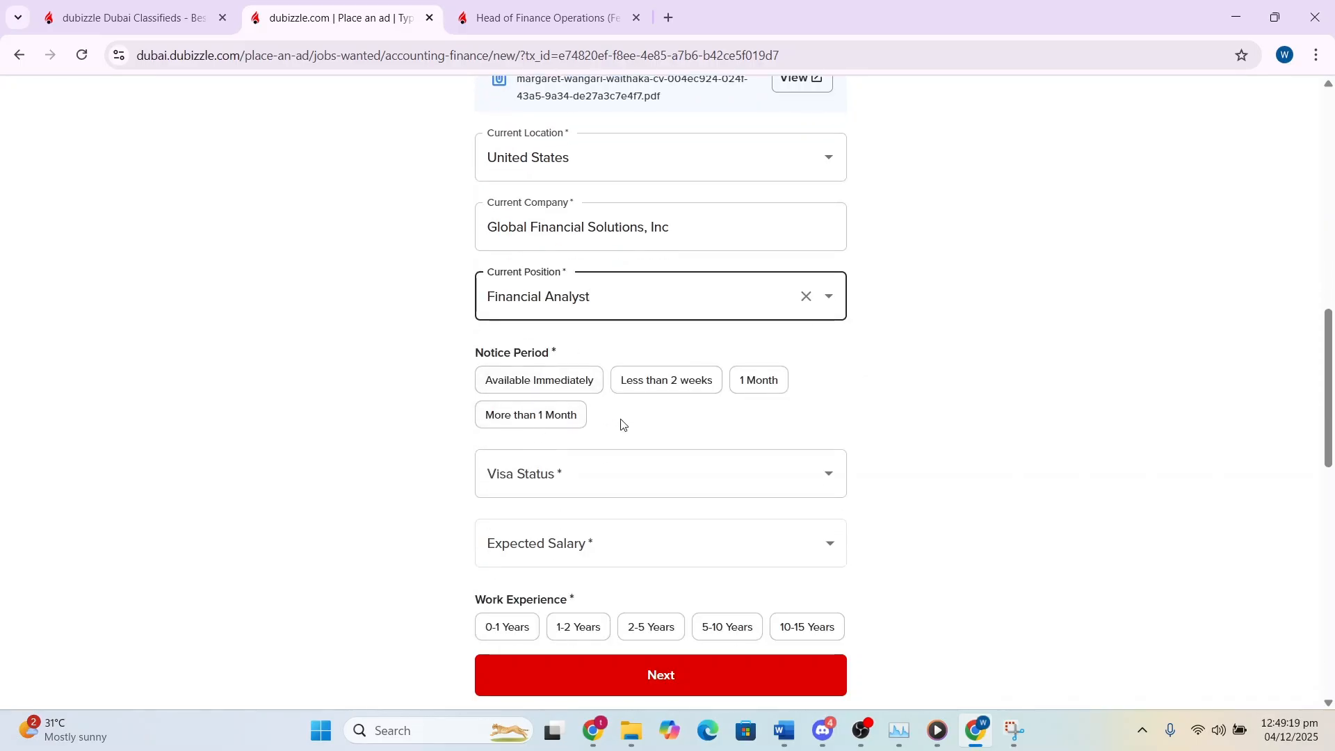
pyautogui.click(545, 391)
pyautogui.click(545, 391)
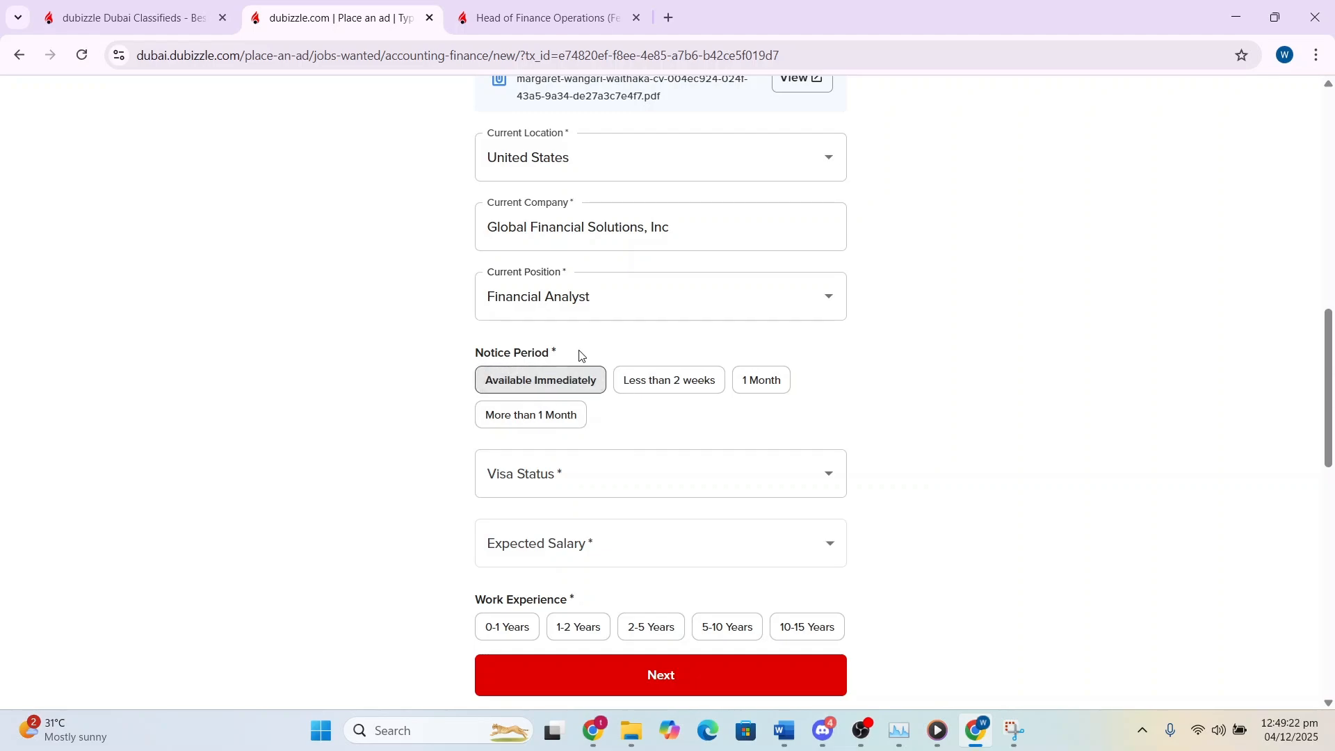
pyautogui.scroll(-2, 831, 301)
pyautogui.click(833, 301)
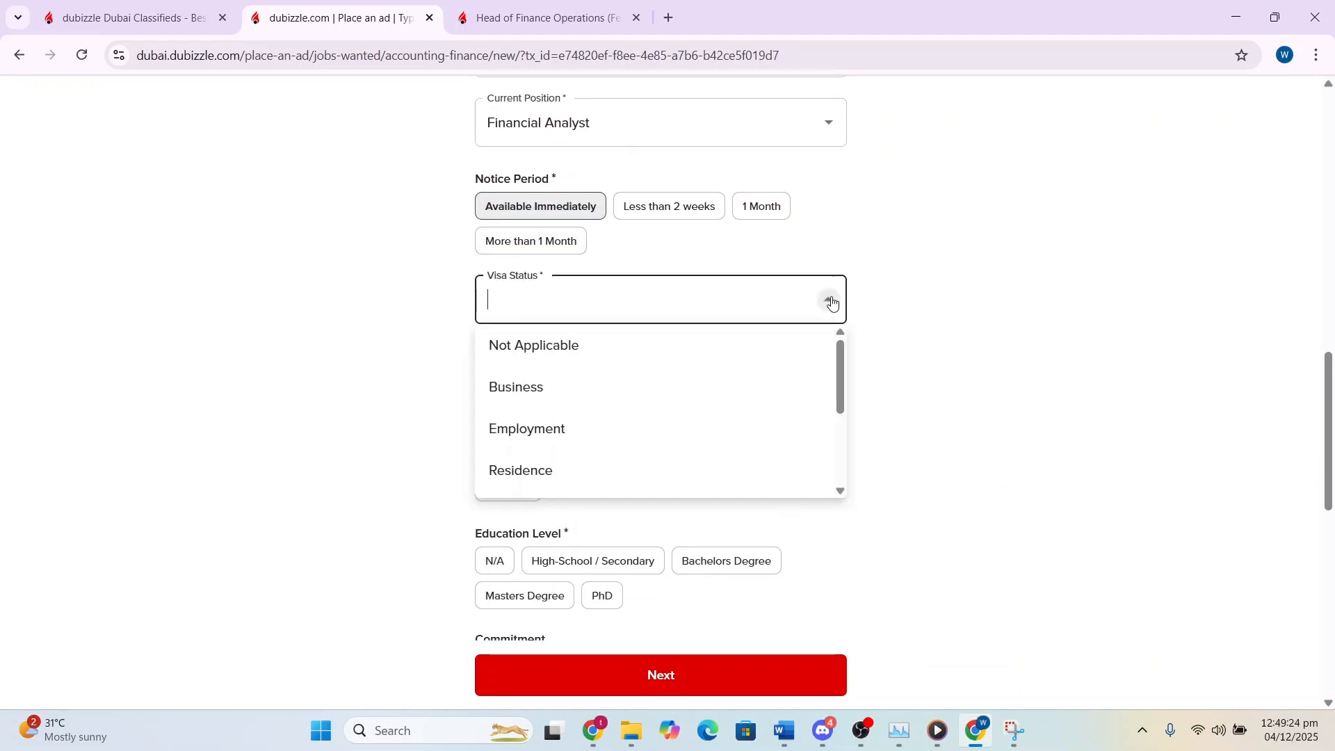
pyautogui.scroll(-1, 674, 418)
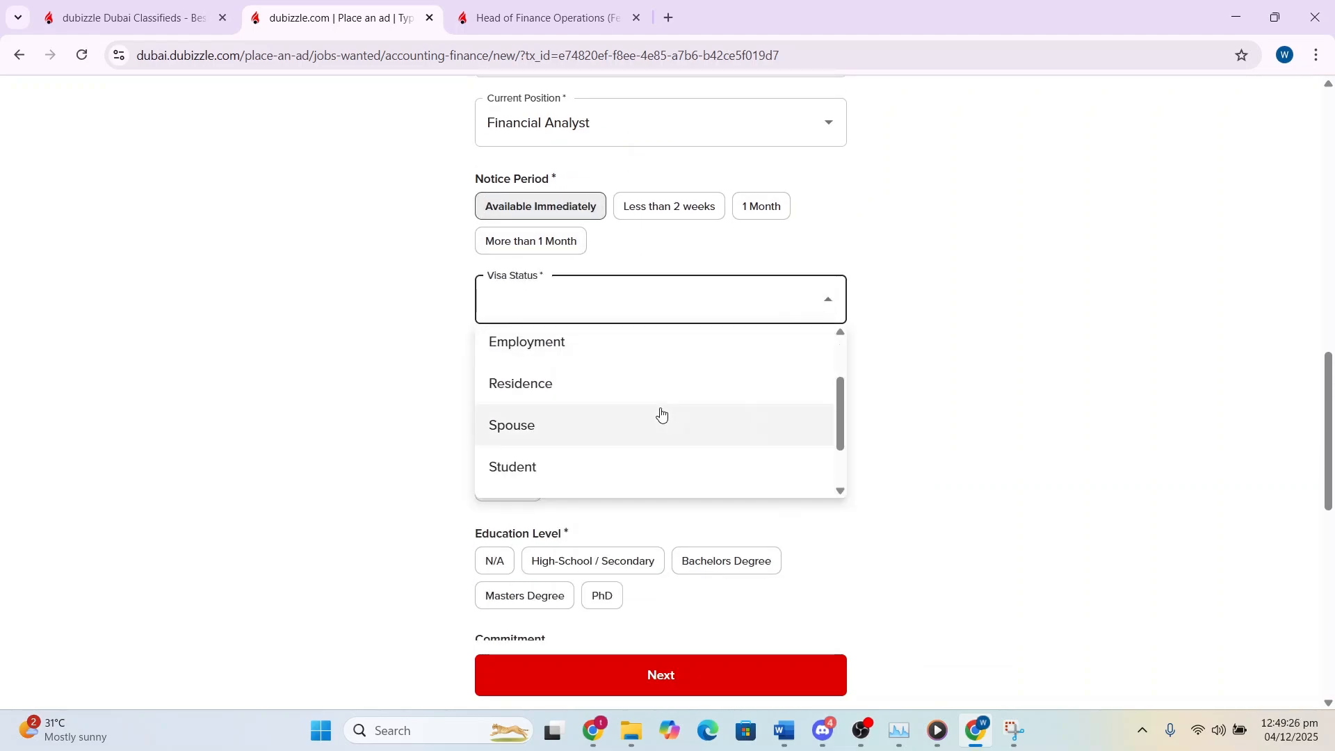
pyautogui.click(599, 360)
# Set the expected salary to 20,000 + and the work experience to 5-10 Years.
pyautogui.click(829, 372)
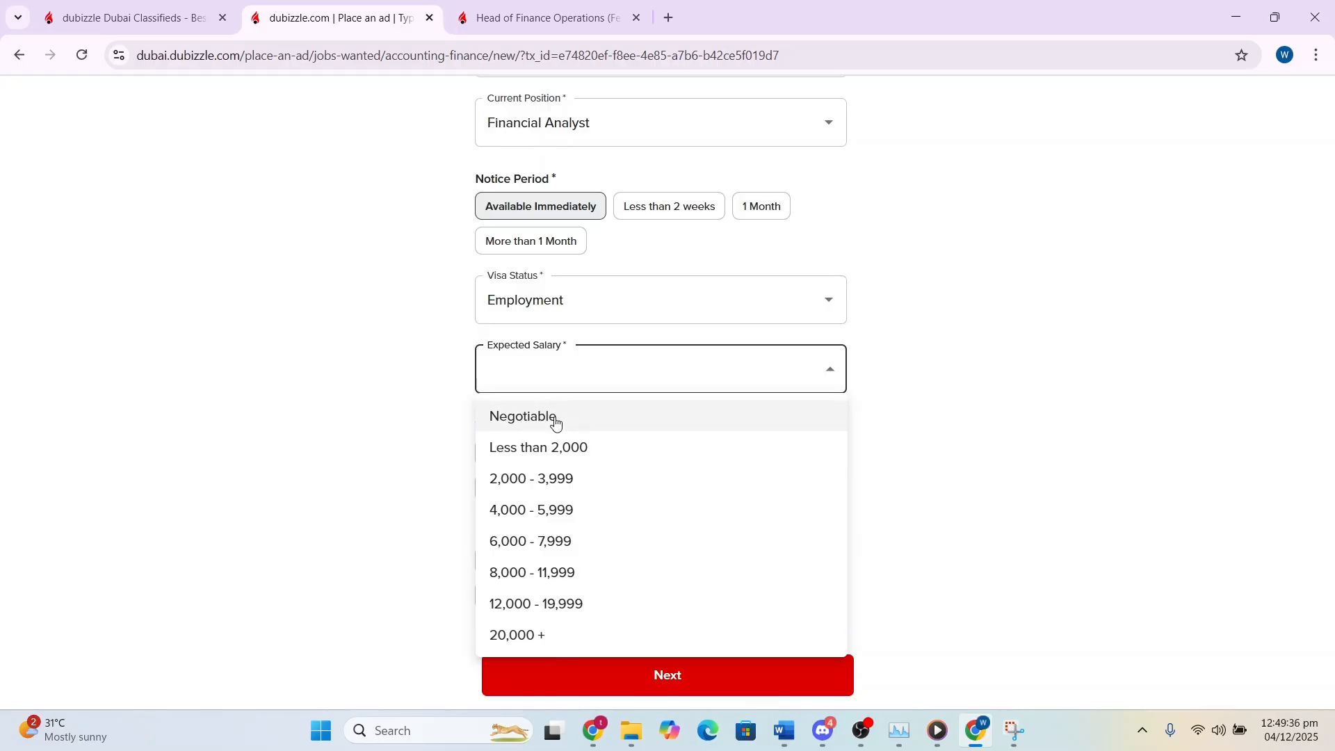
pyautogui.click(558, 636)
pyautogui.scroll(-2, 593, 420)
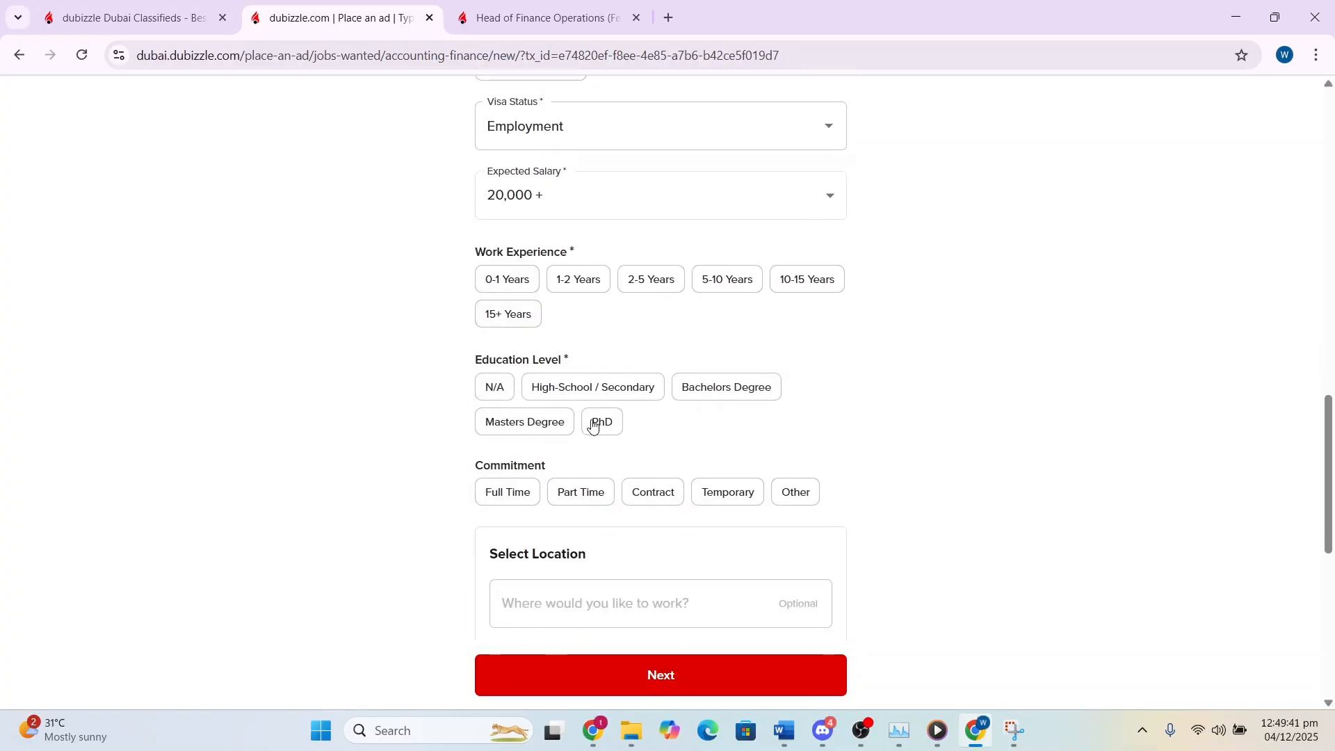
pyautogui.click(724, 287)
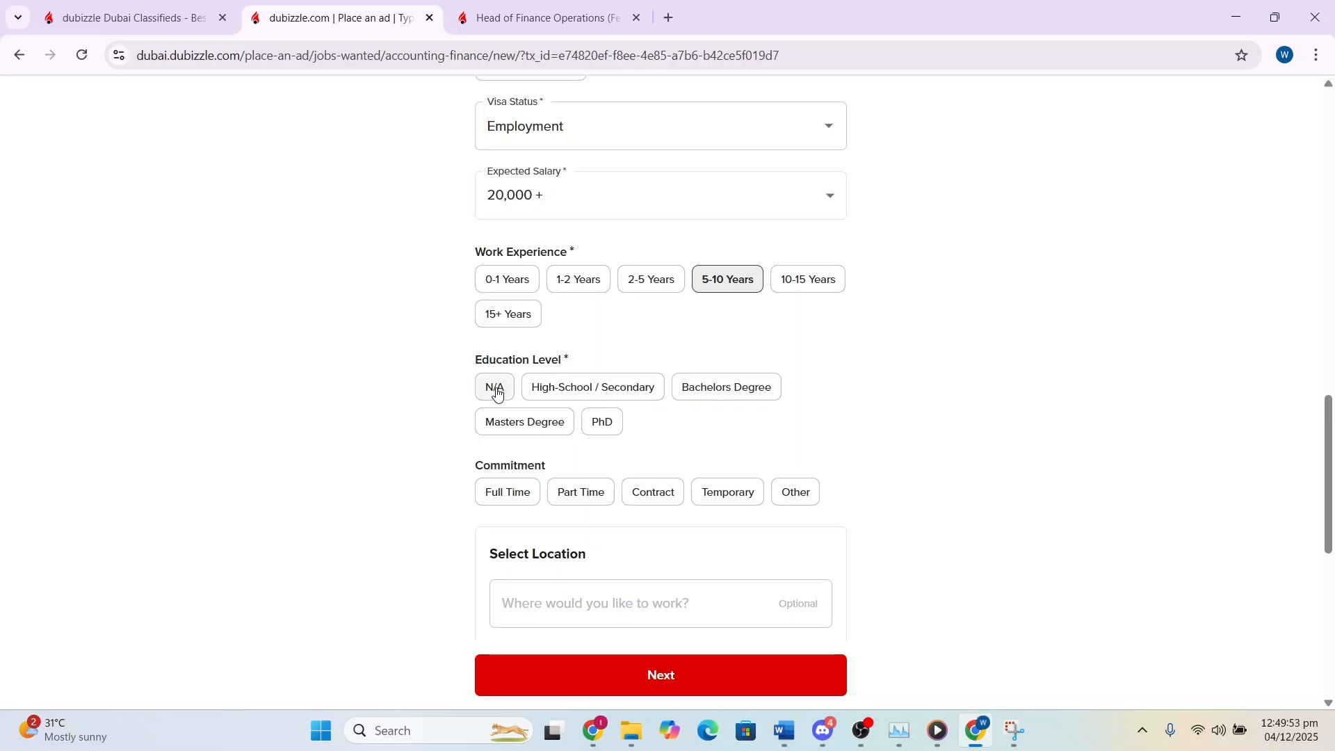
# Set the education level to Masters Degree and the commitment to Full Time.
pyautogui.click(523, 421)
pyautogui.scroll(-1, 521, 419)
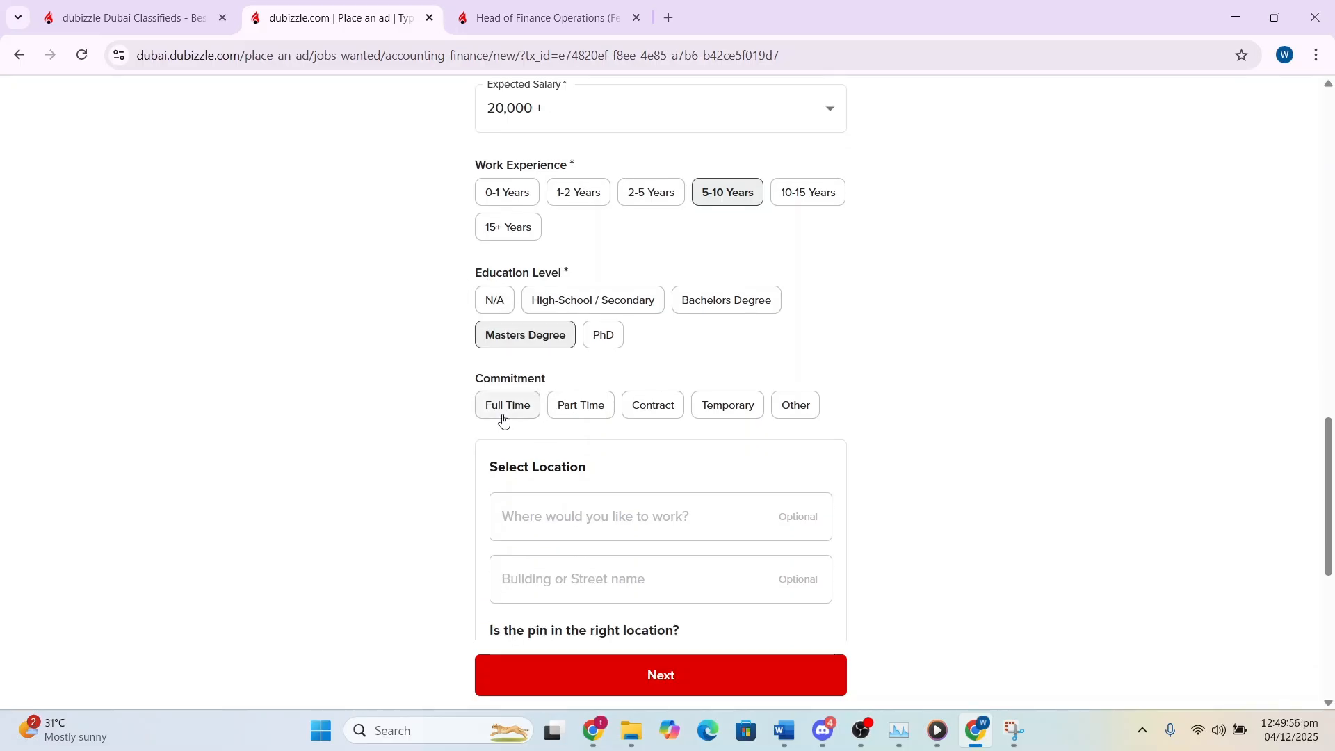
pyautogui.click(504, 417)
# Continue without filling in the optional location details and submit the ad with the free Keep it Standard package.
pyautogui.scroll(-2, 549, 456)
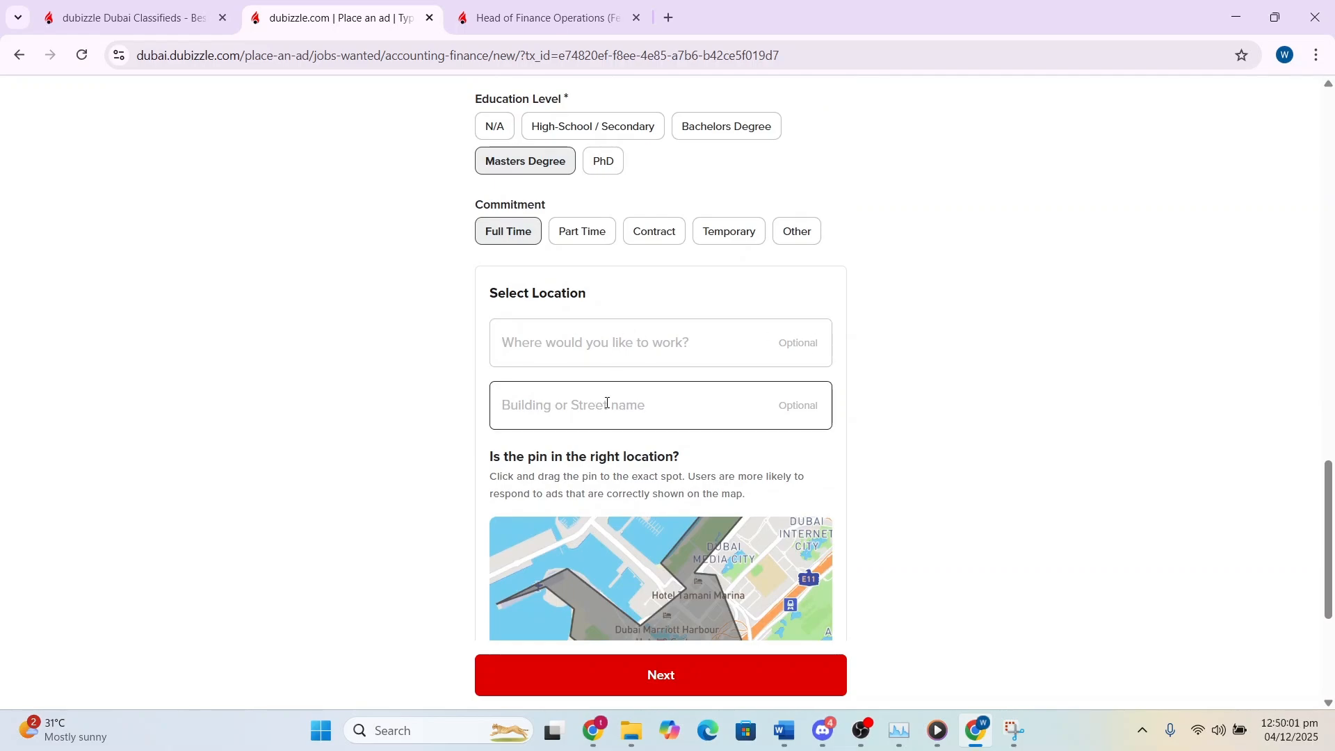
pyautogui.scroll(-3, 652, 499)
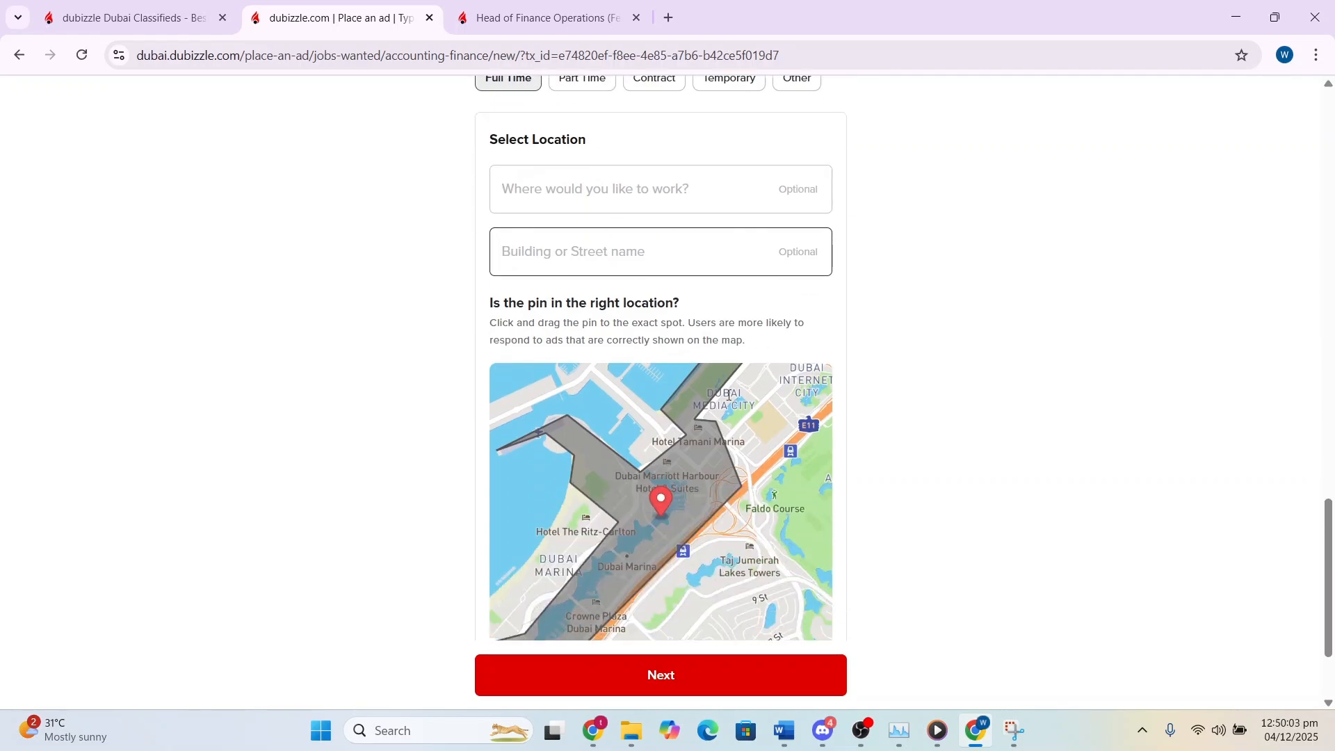
pyautogui.scroll(-1, 653, 499)
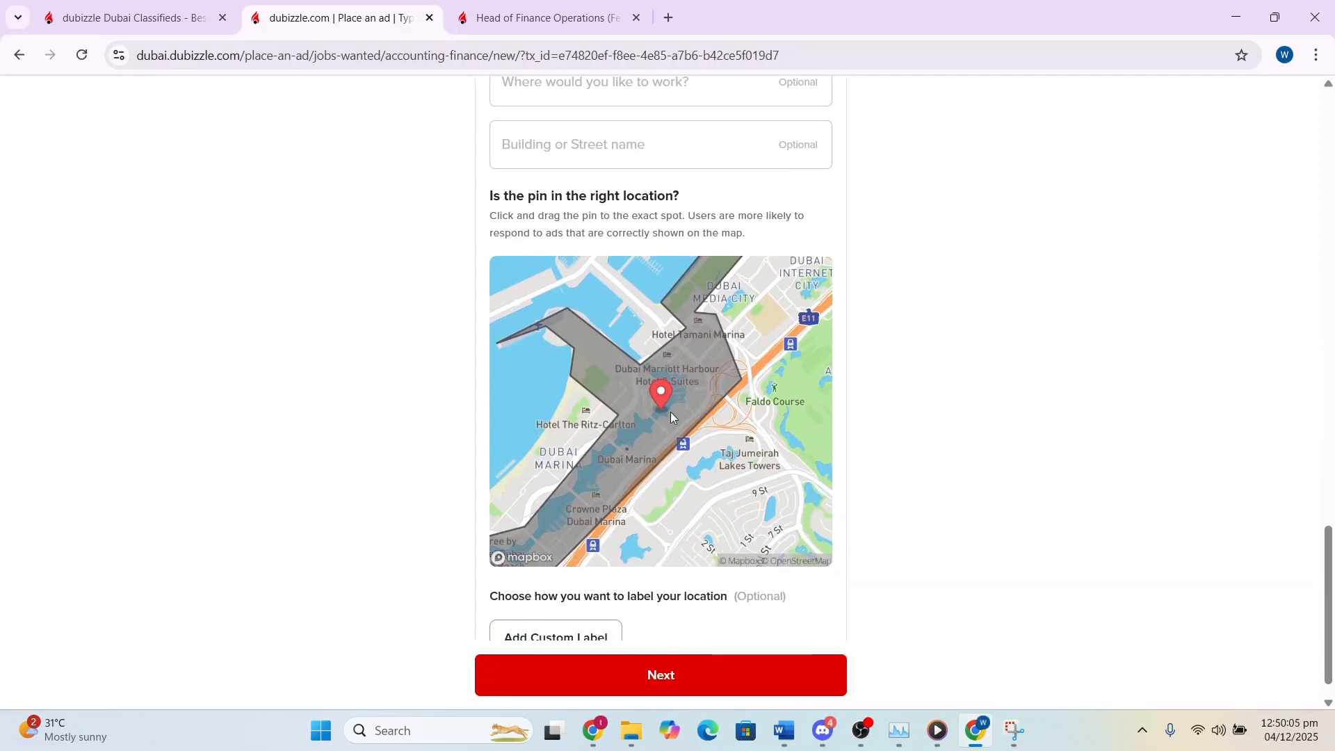
pyautogui.scroll(-1, 674, 431)
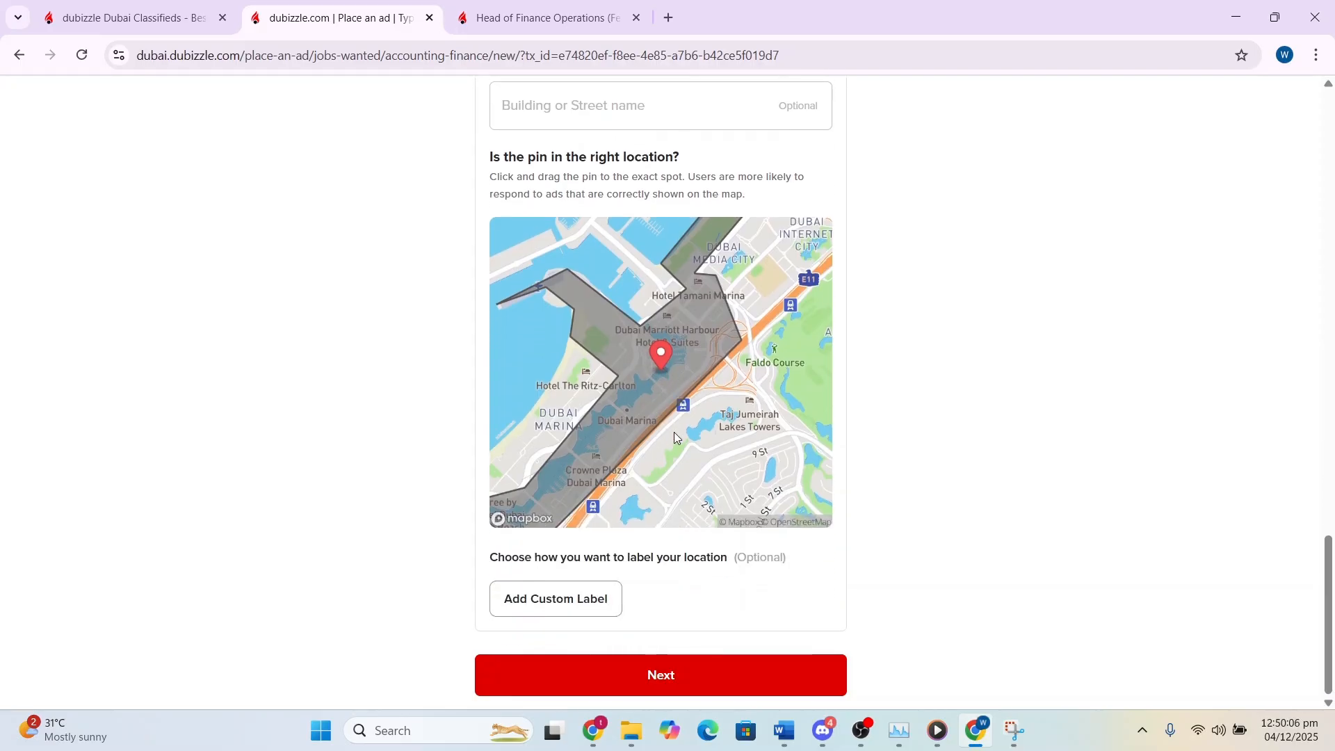
pyautogui.click(655, 676)
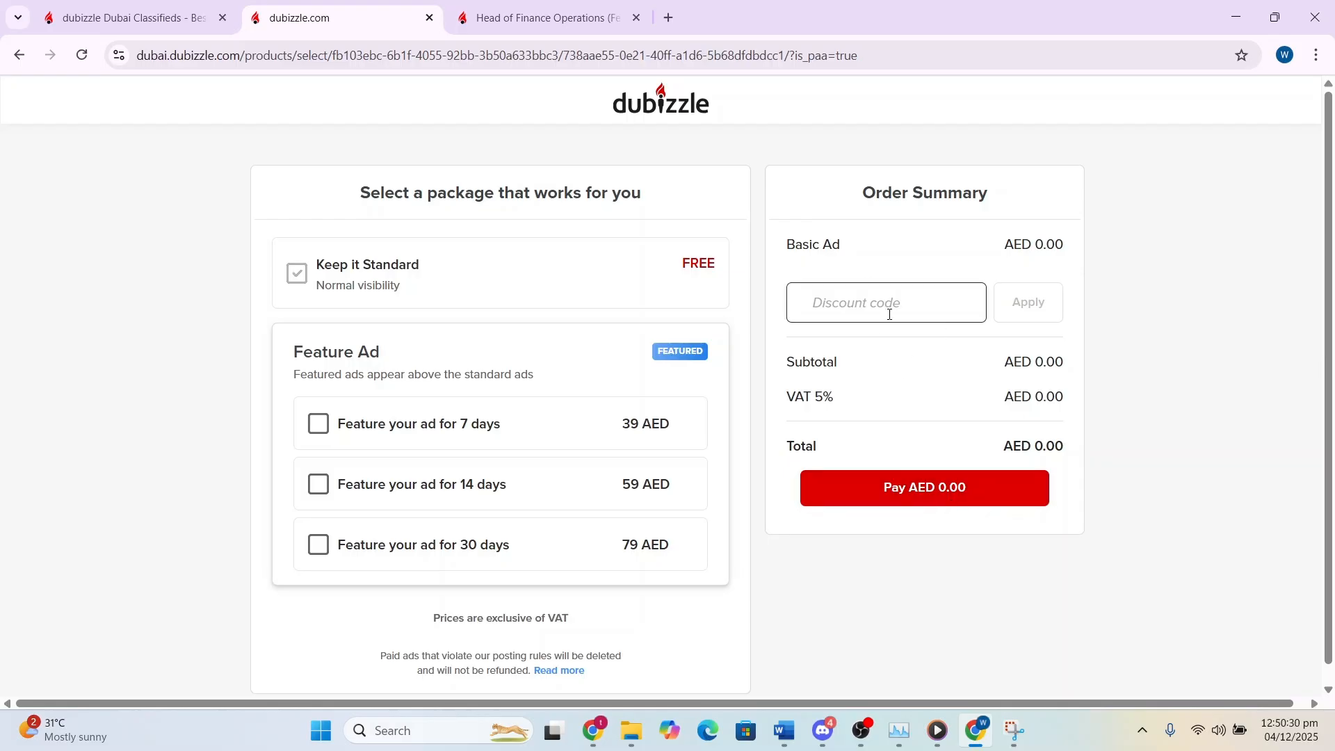
pyautogui.click(897, 487)
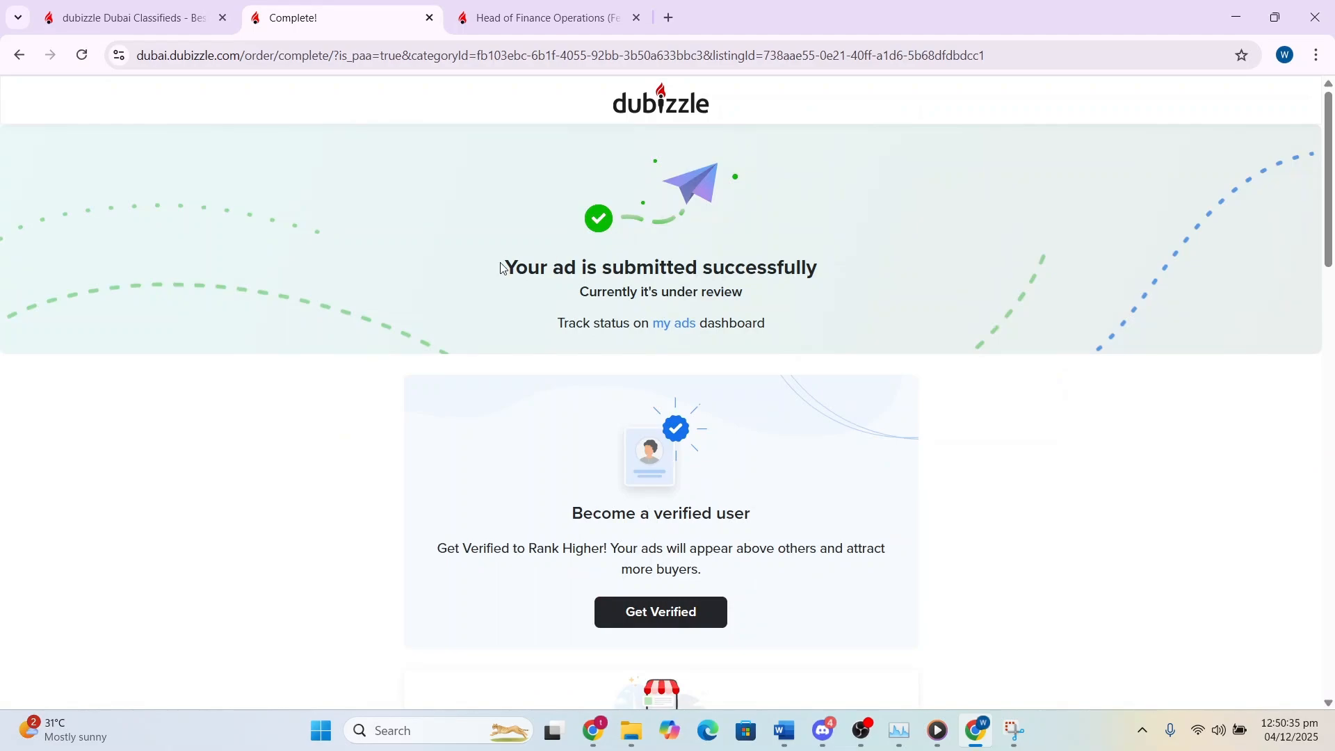
pyautogui.moveTo(504, 267); pyautogui.dragTo(757, 304)
pyautogui.click(756, 301)
pyautogui.scroll(-3, 775, 501)
pyautogui.scroll(-2, 795, 519)
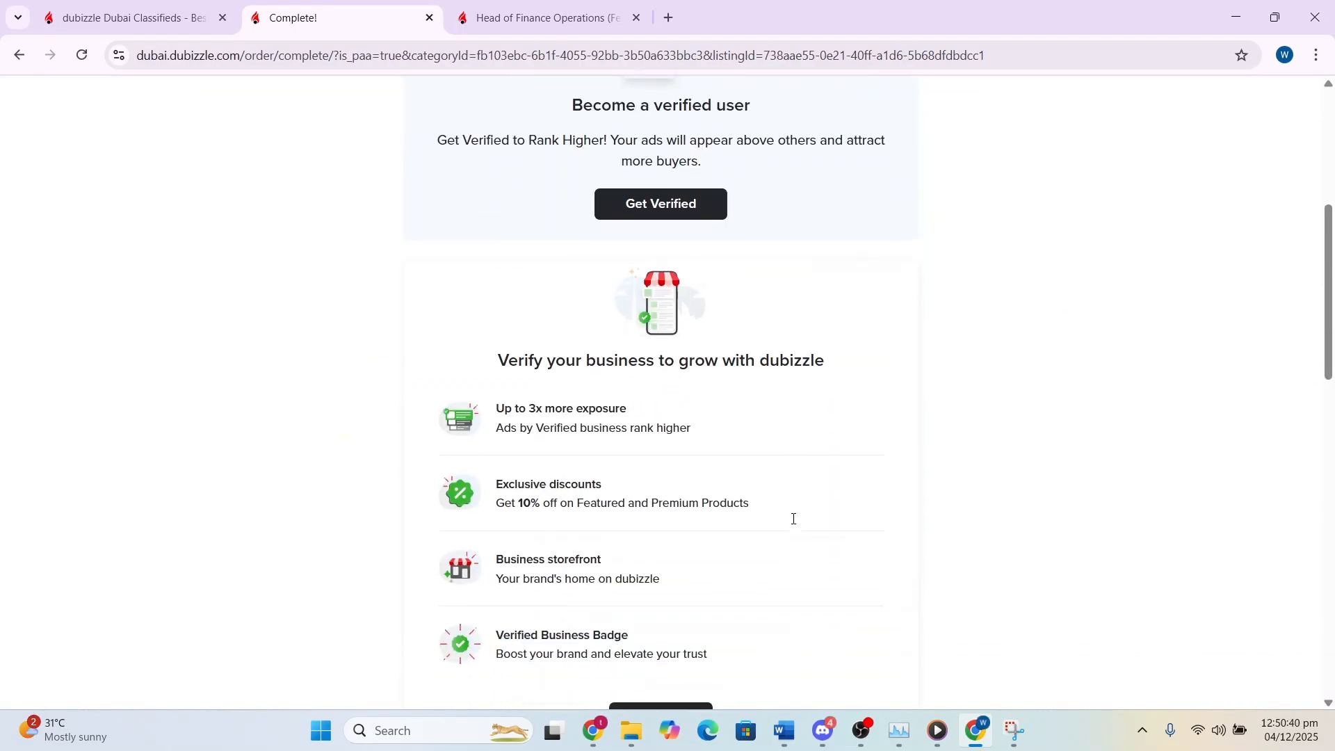